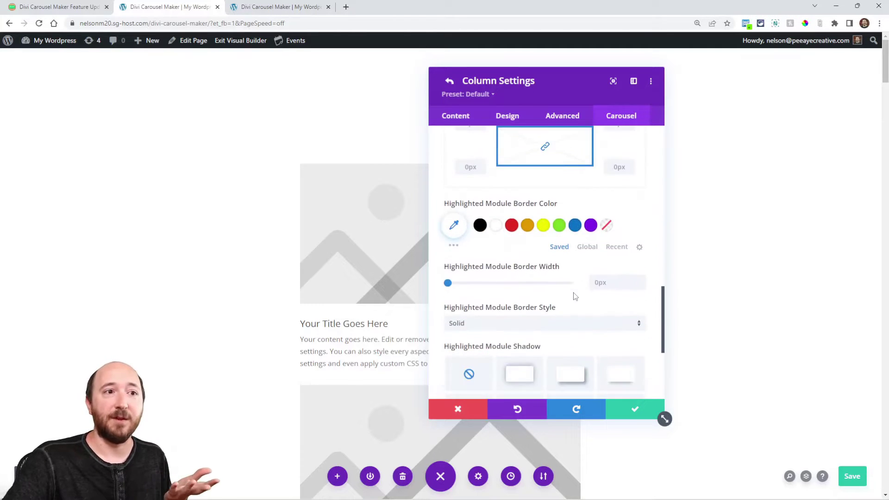
Step: Change the carousel's Highlighted Module from Center to None, then review the Default and Highlighted tabs
scroll(574, 300, up, 10)
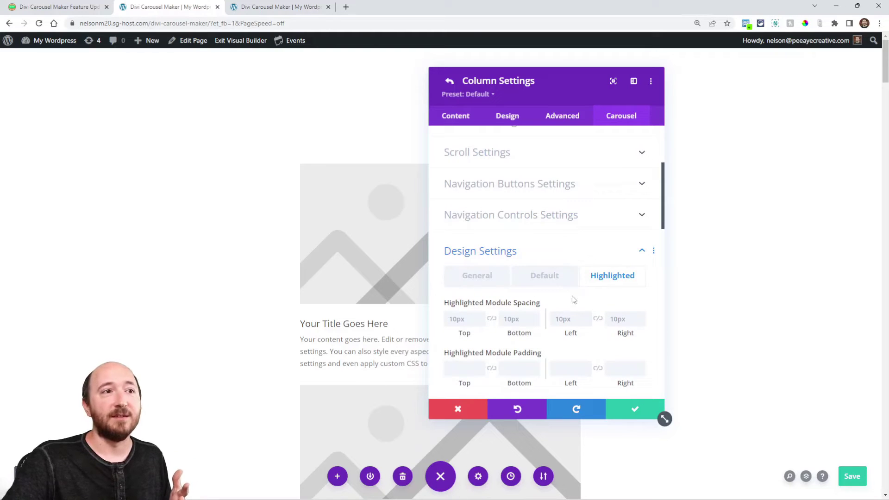
scroll(573, 300, down, 2)
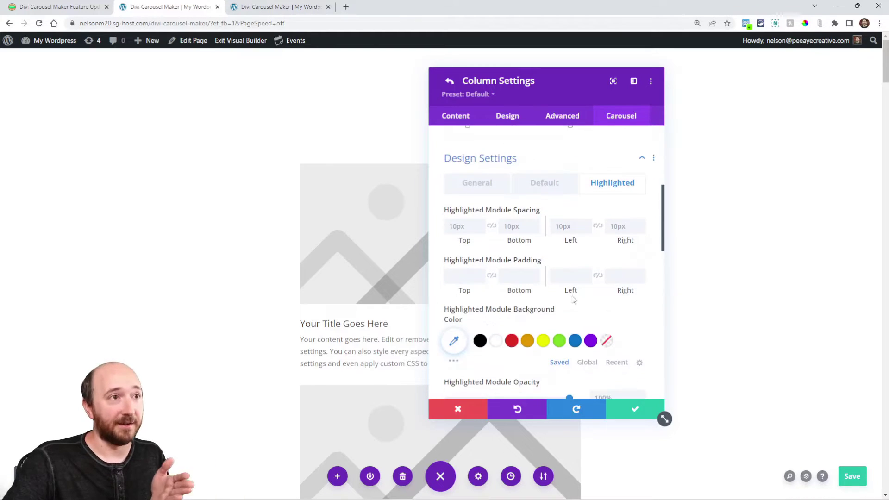
click(474, 202)
click(474, 227)
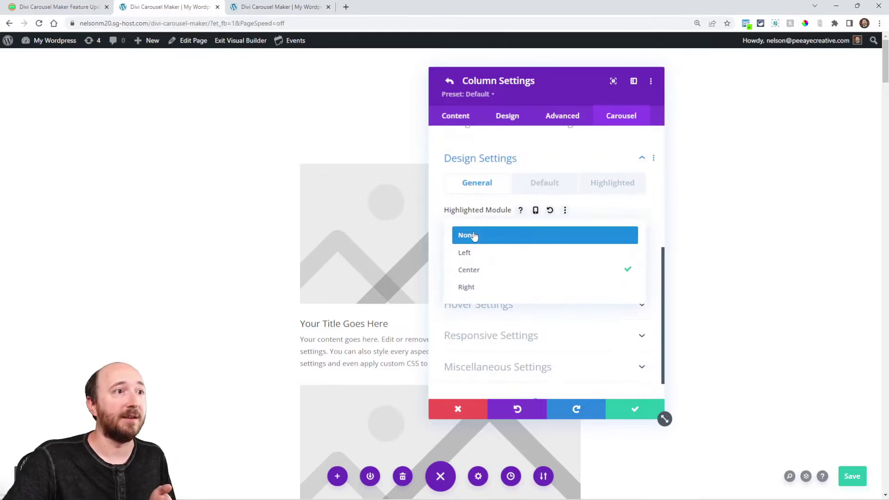
click(467, 235)
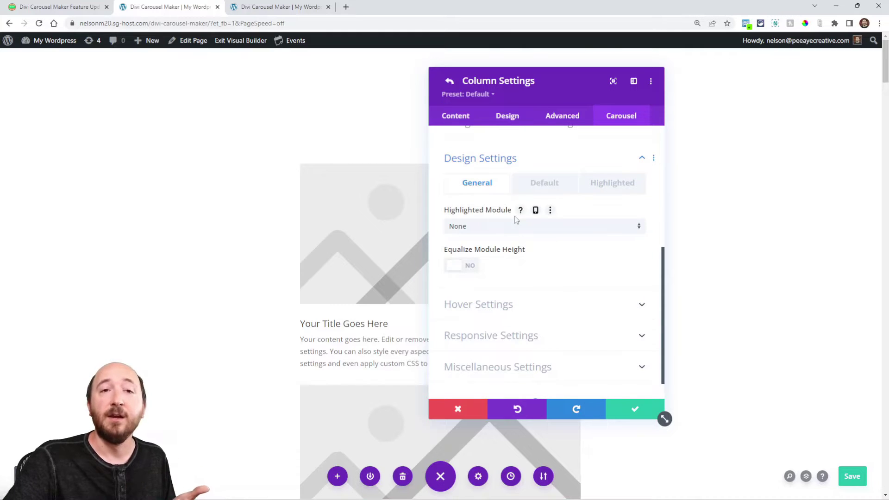
click(541, 185)
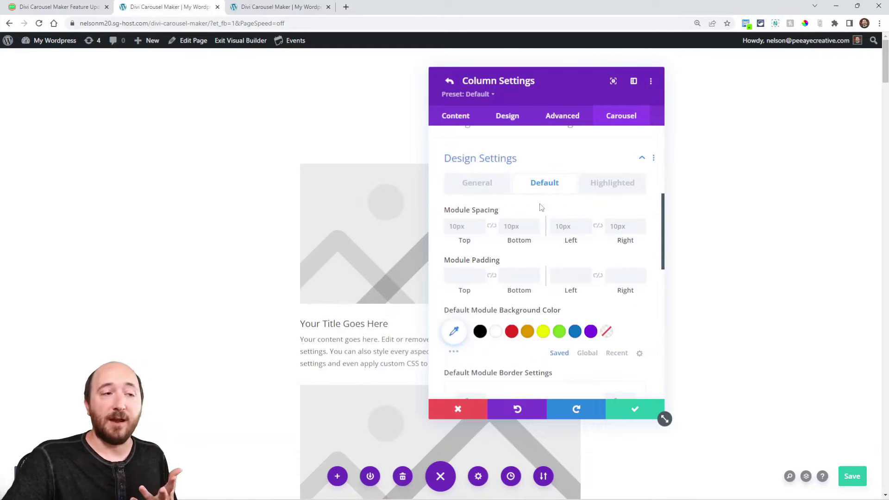
click(614, 185)
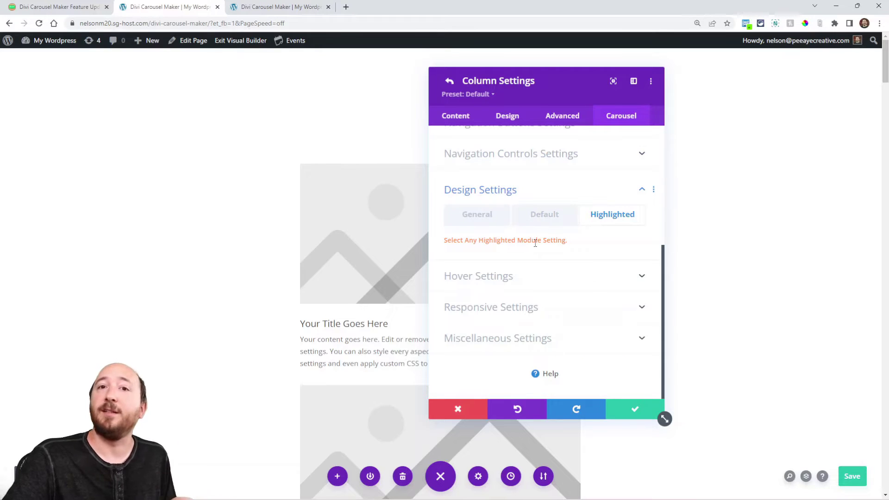
Step: Give the default carousel modules a red background and 10px rounded corners
click(534, 216)
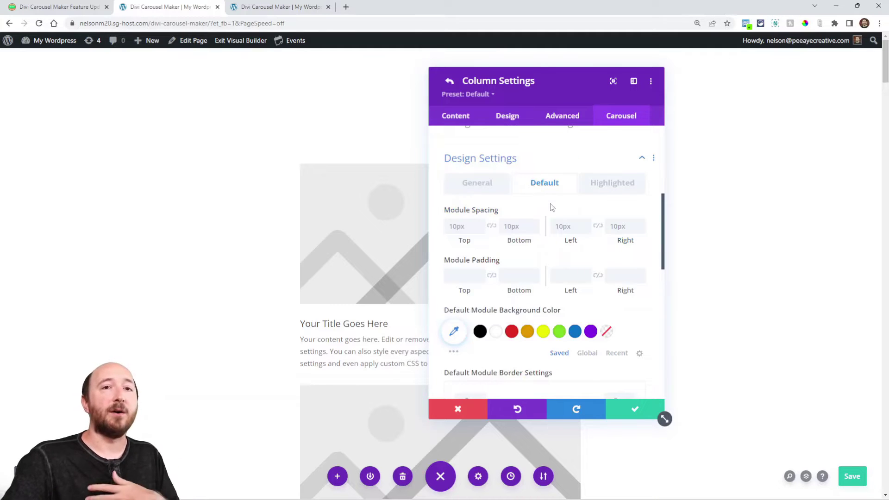
scroll(563, 267, down, 7)
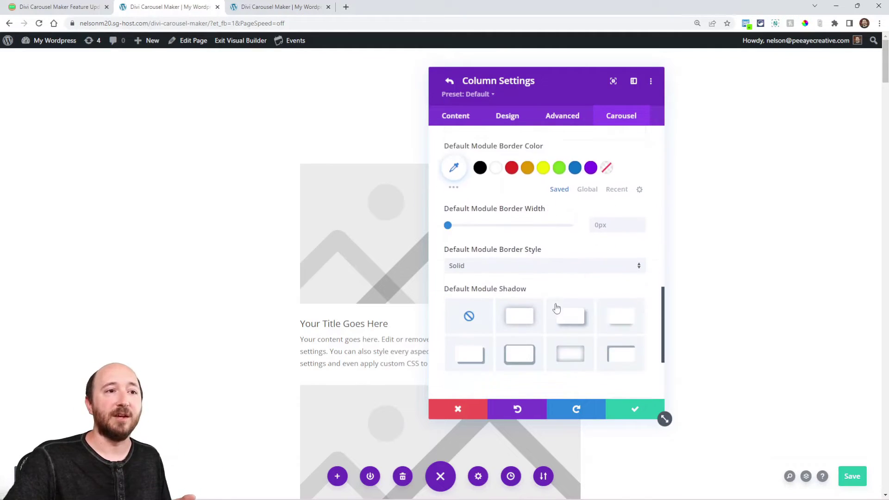
scroll(557, 308, up, 7)
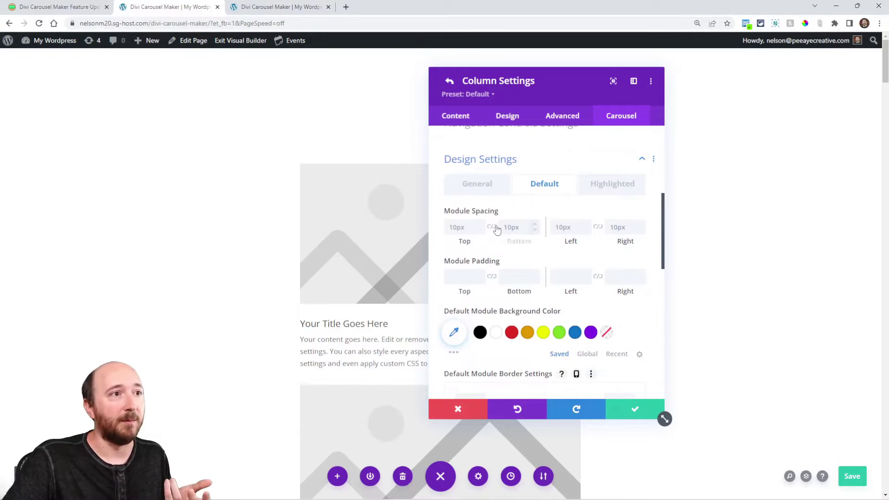
scroll(531, 258, down, 2)
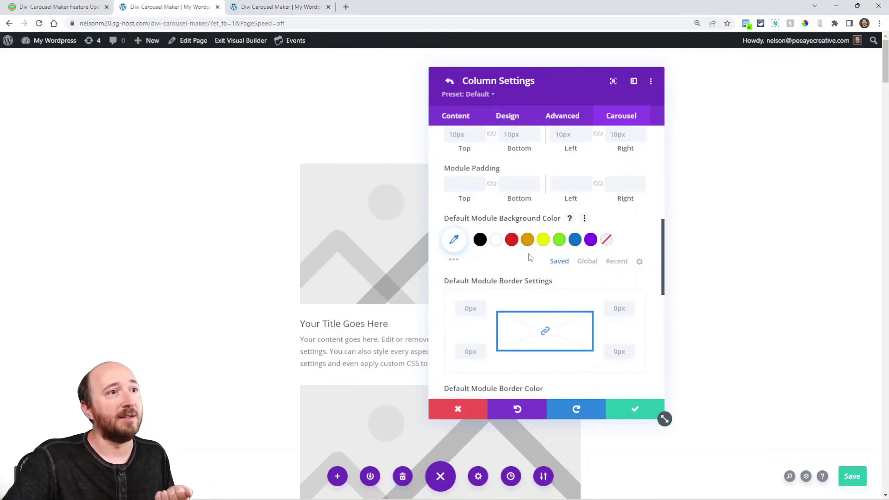
click(512, 240)
scroll(551, 266, down, 3)
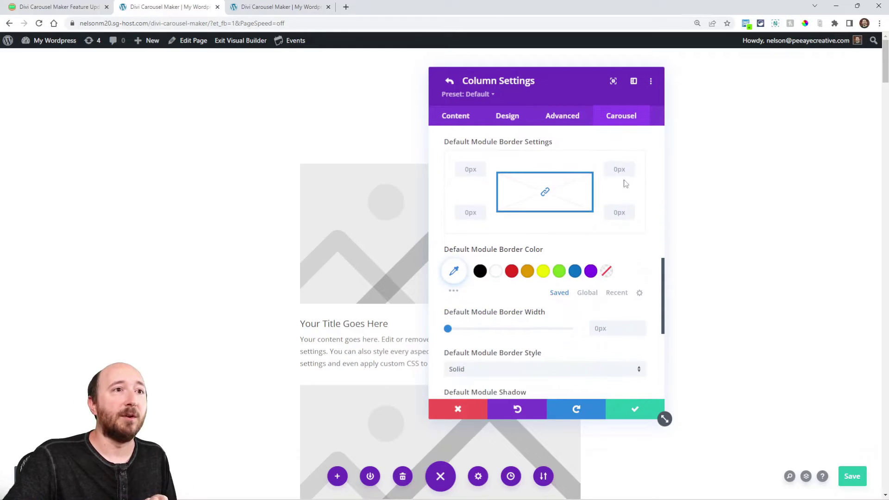
click(621, 170)
text(10)
Step: Add a 4px green border and a drop-shadow preset to the modules, then preview live
scroll(569, 241, down, 1)
click(560, 226)
click(641, 283)
text(2)
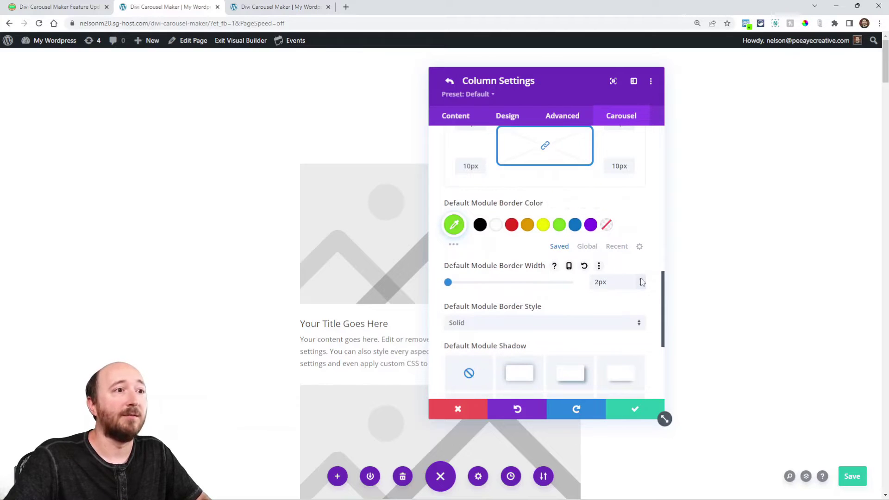
scroll(574, 271, down, 2)
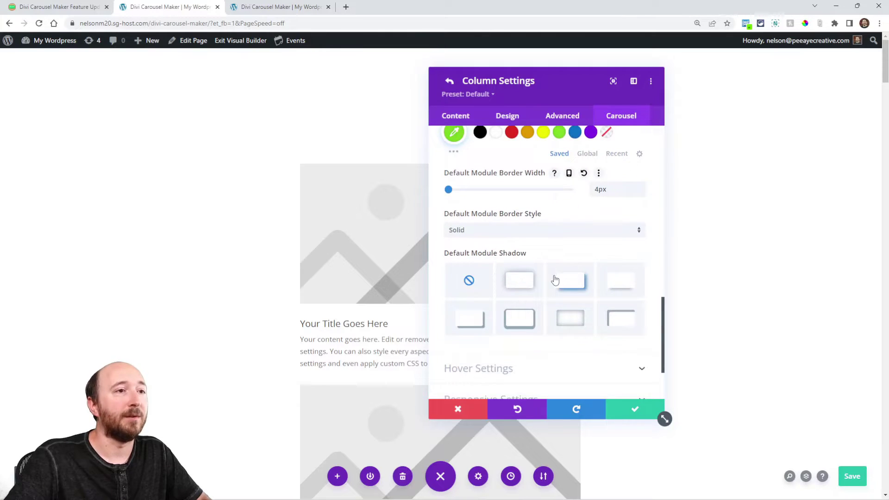
click(523, 287)
key(ctrl+Tab)
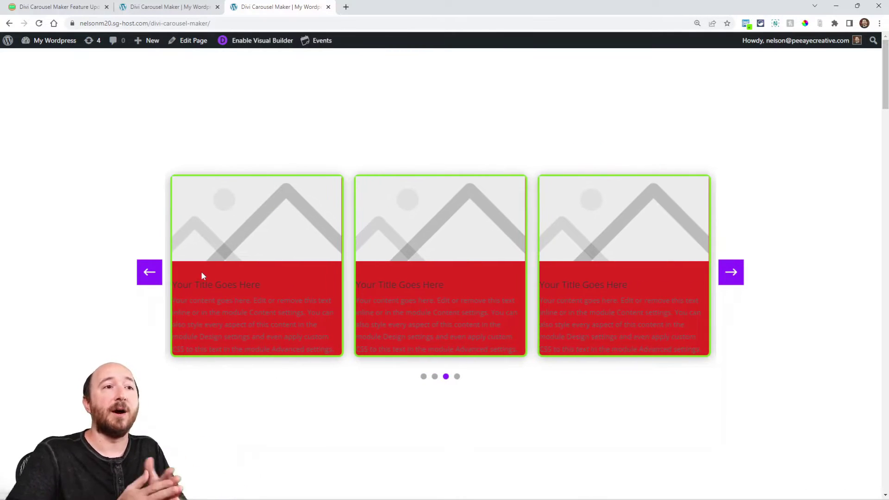
Step: Back in the Visual Builder, save the column's carousel settings and the row settings
click(147, 7)
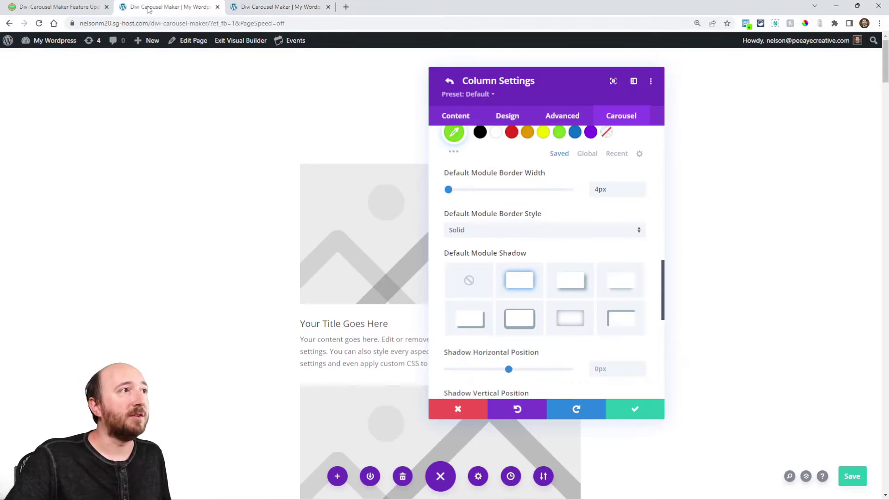
click(630, 410)
click(648, 413)
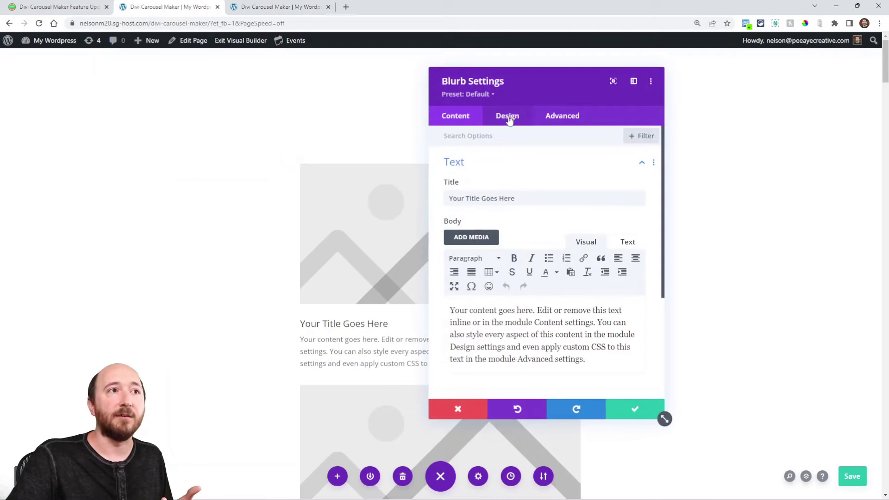
Step: Try a 4px green border on the blurb module, then discard the change
click(508, 117)
click(492, 353)
scroll(516, 310, down, 4)
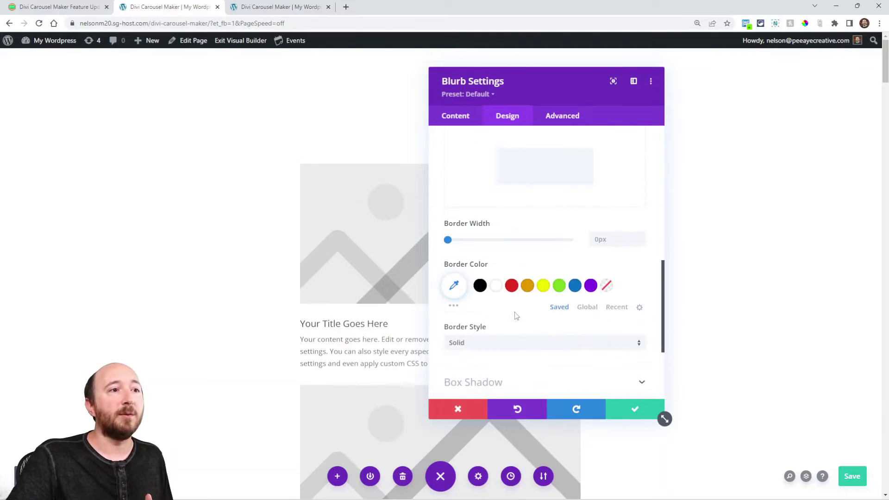
drag(448, 240, 458, 241)
click(559, 288)
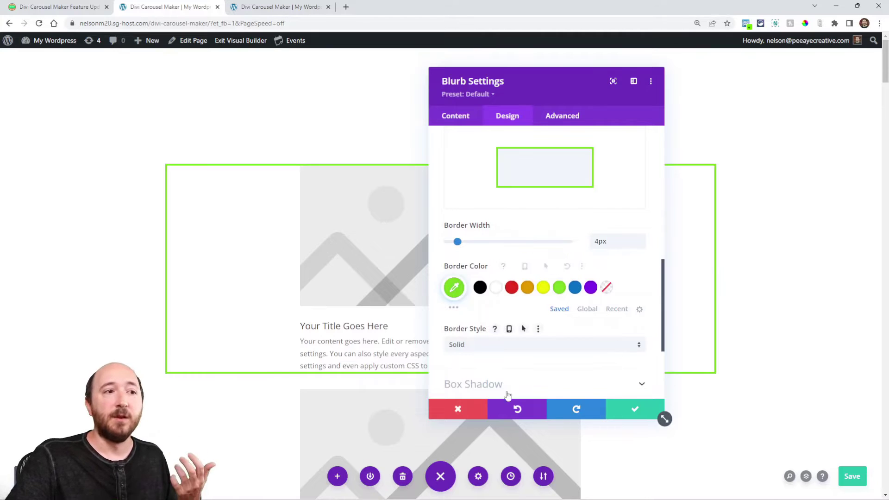
click(459, 410)
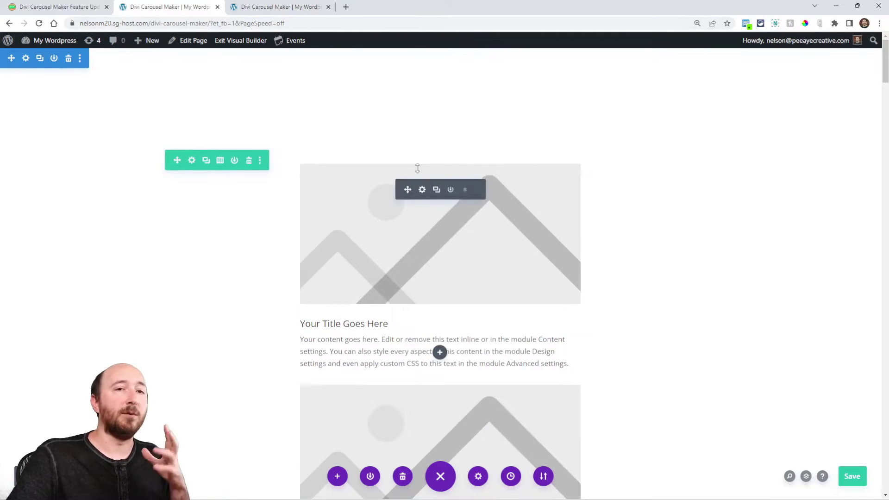
Step: Check the live carousel by advancing one slide, then return to the builder
click(284, 8)
click(731, 274)
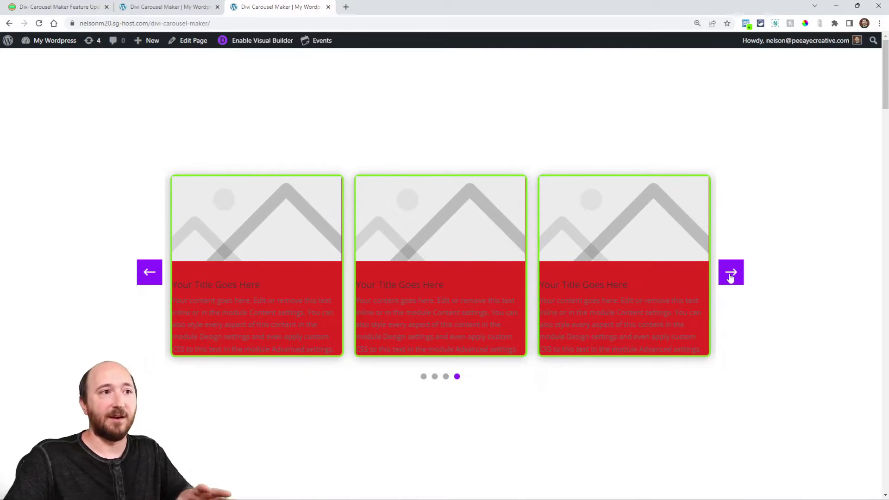
click(167, 8)
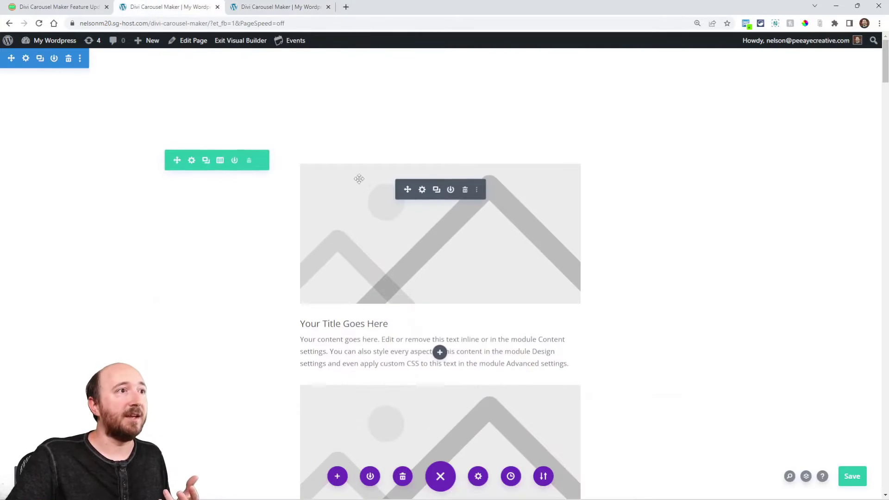
Step: Reopen the column settings and scroll to the carousel's default module background options
click(192, 160)
scroll(601, 251, down, 1)
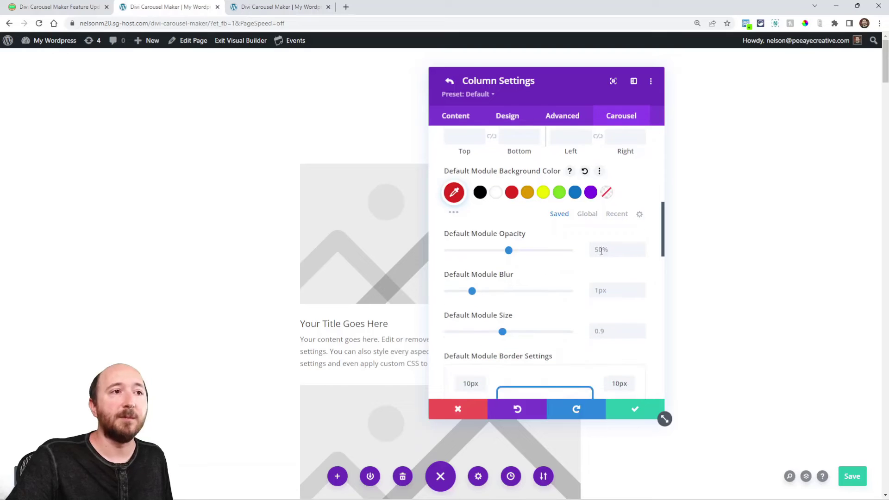
scroll(600, 275, up, 3)
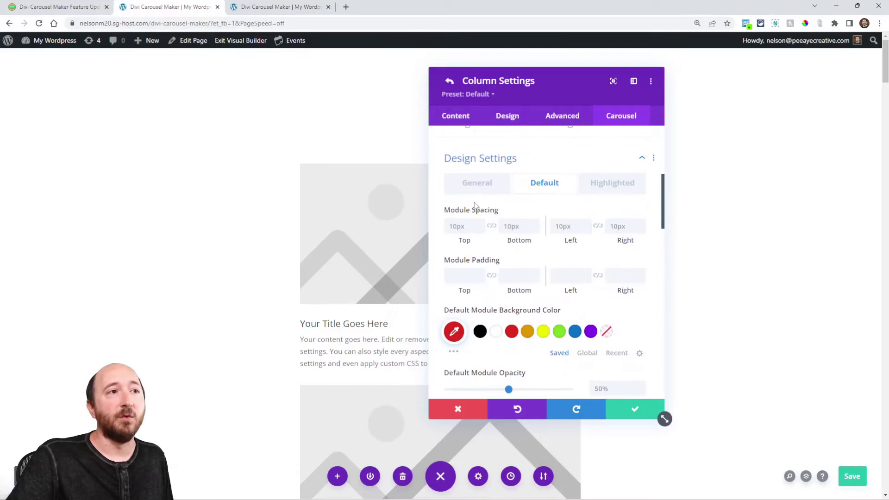
scroll(570, 216, down, 3)
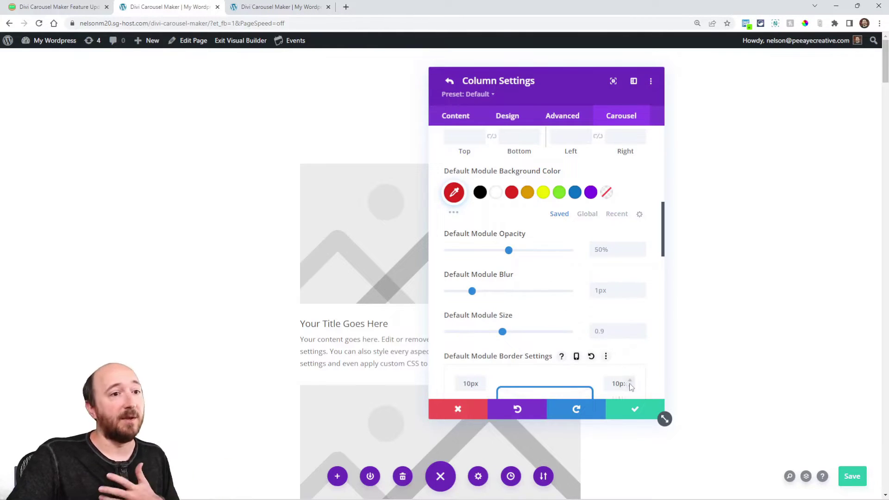
Step: Confirm the column settings, save the page, and reload the live page
click(634, 409)
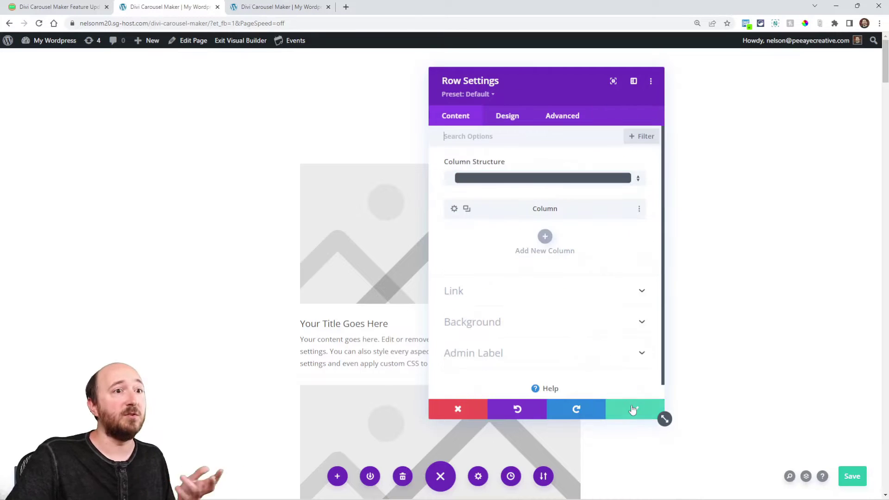
click(848, 477)
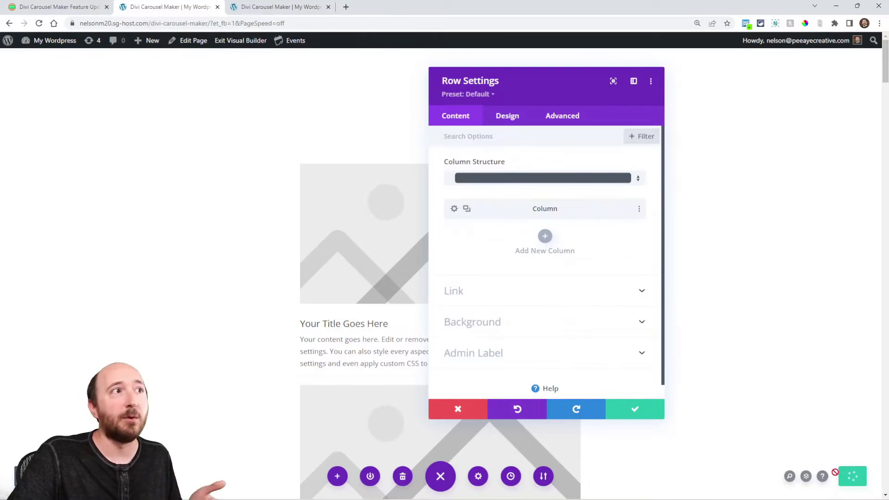
click(287, 6)
click(40, 23)
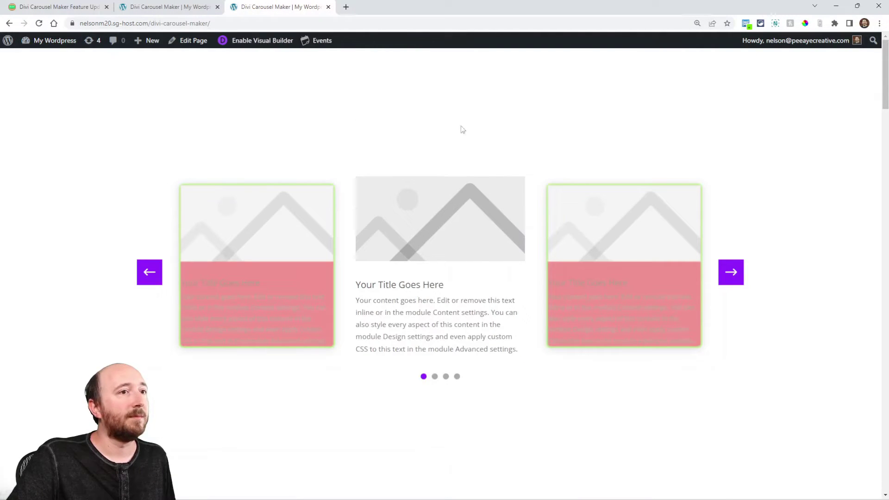
Step: Advance the live carousel through three slides to the last, then return to the builder
click(731, 273)
click(732, 273)
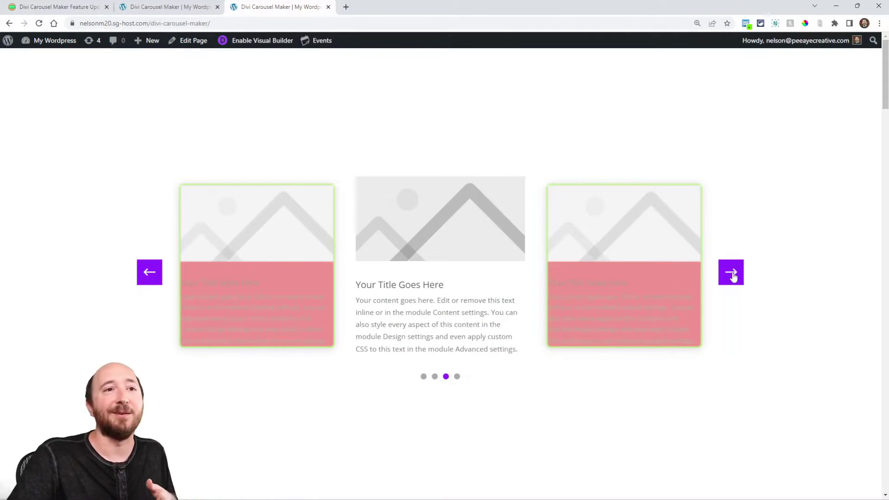
click(732, 274)
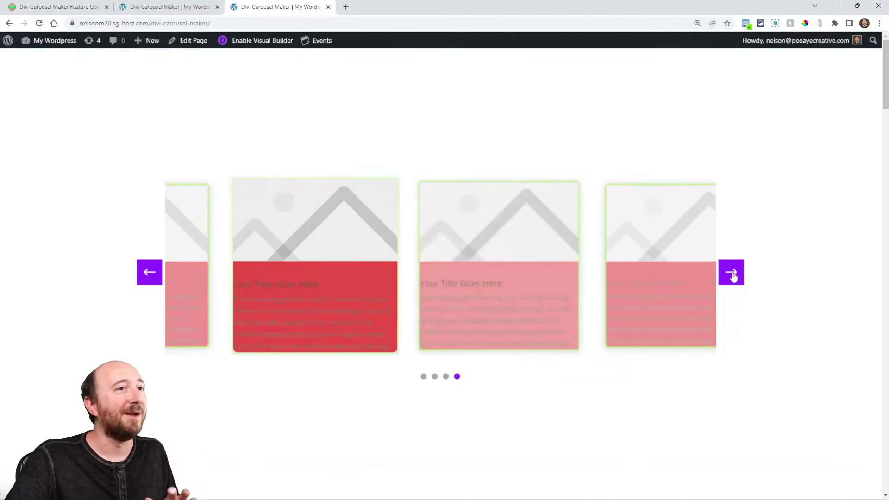
click(153, 7)
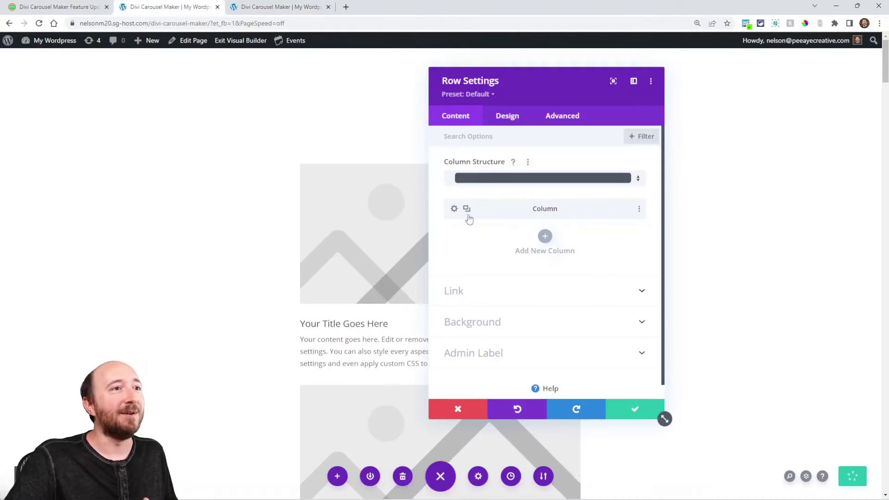
Step: Review the column's carousel default spacing/padding and General design options, then view the live page
click(455, 208)
scroll(533, 278, down, 3)
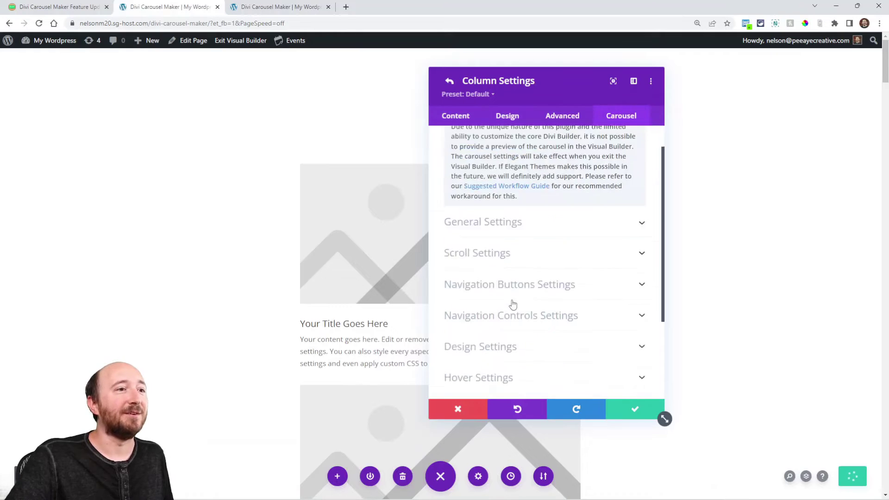
click(471, 262)
click(537, 282)
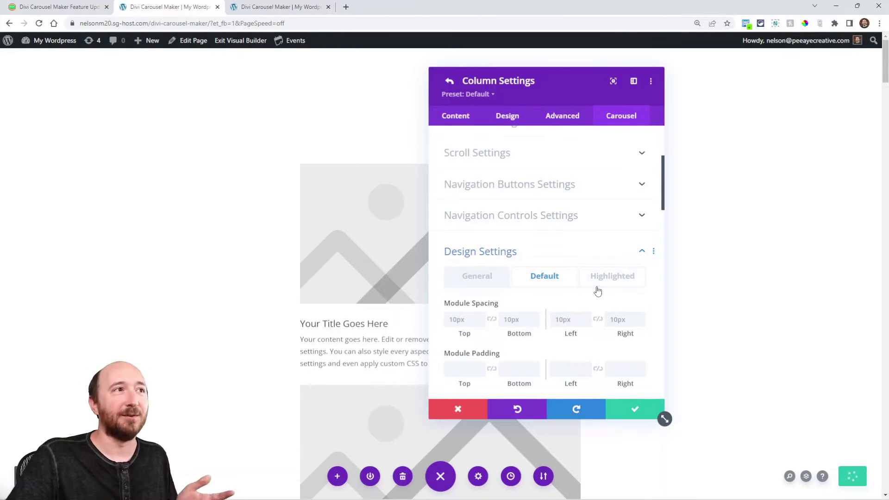
click(484, 277)
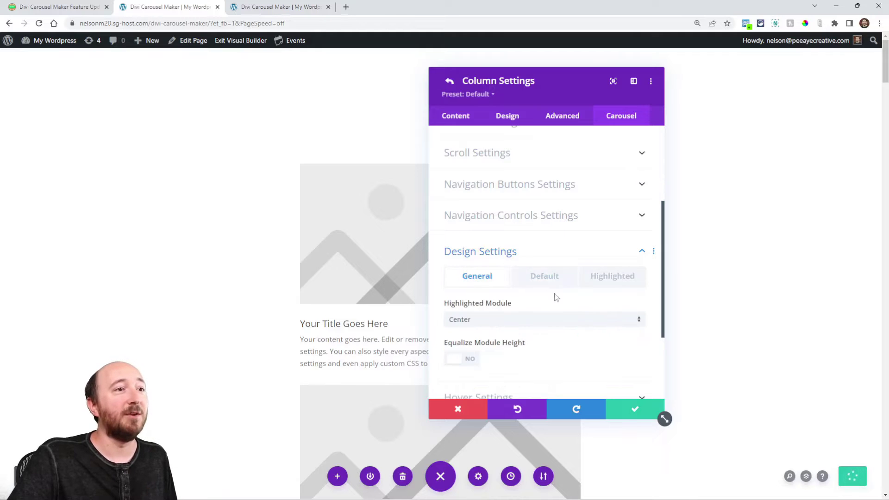
scroll(551, 301, down, 2)
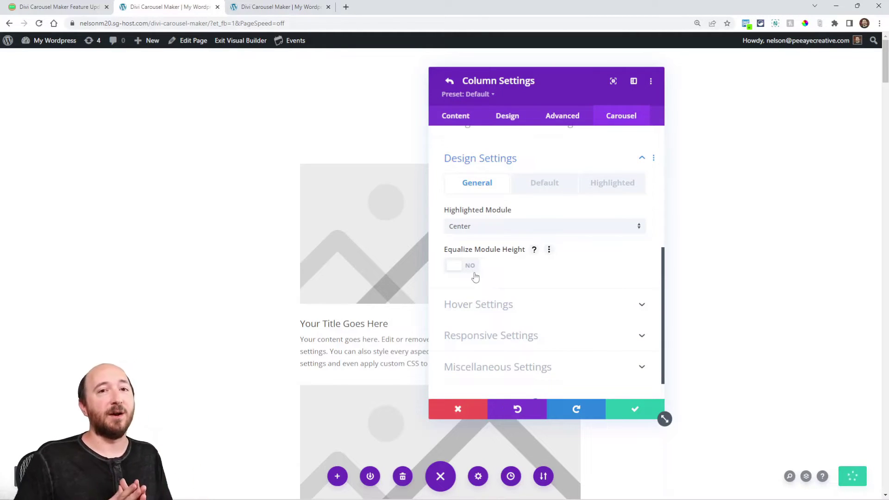
key(ctrl+Tab)
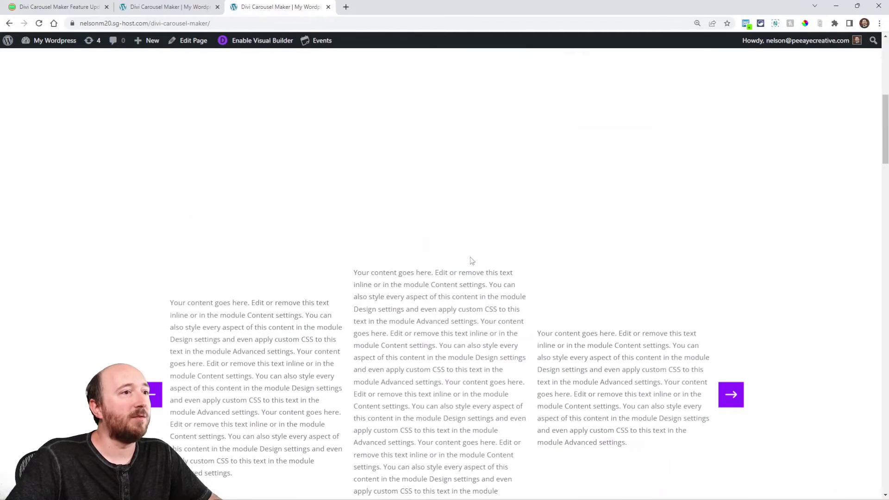
click(731, 255)
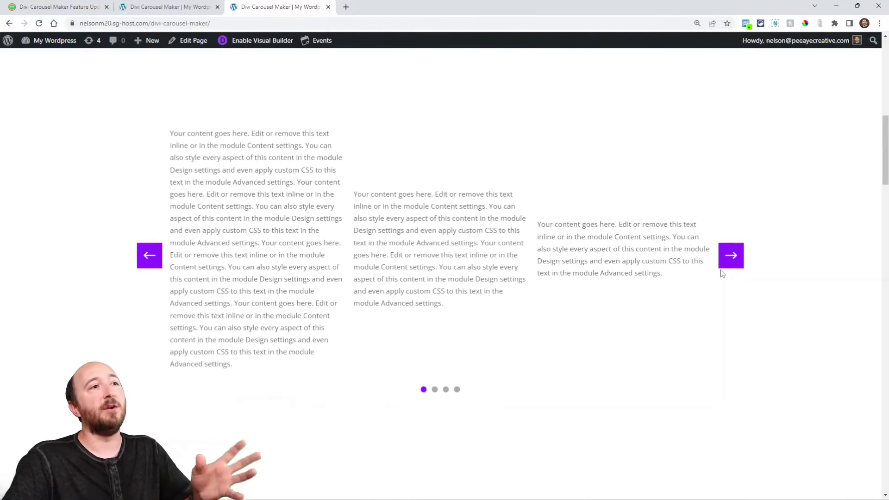
click(736, 262)
click(736, 261)
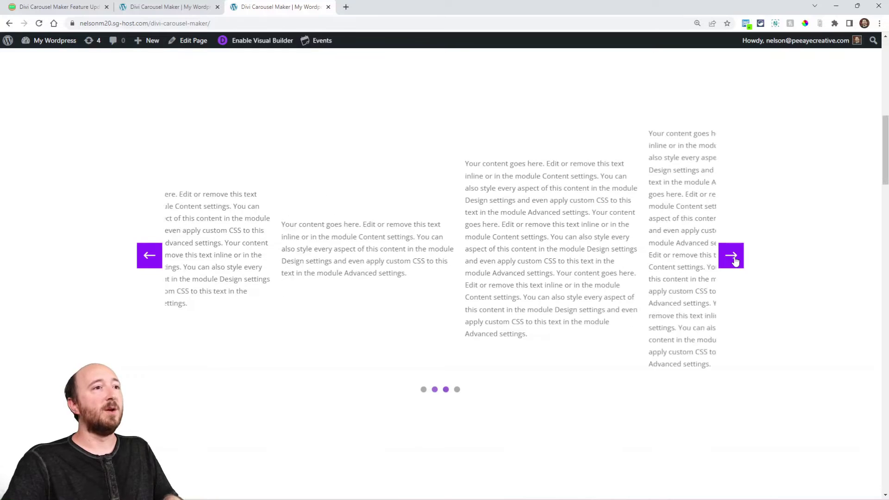
click(736, 262)
click(735, 261)
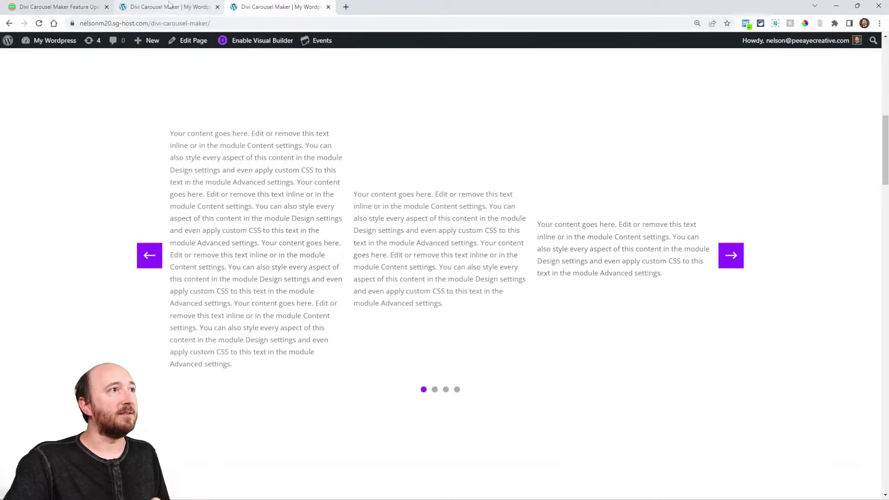
click(221, 7)
Step: Give the text module a 3px border and close its settings
click(421, 116)
click(508, 116)
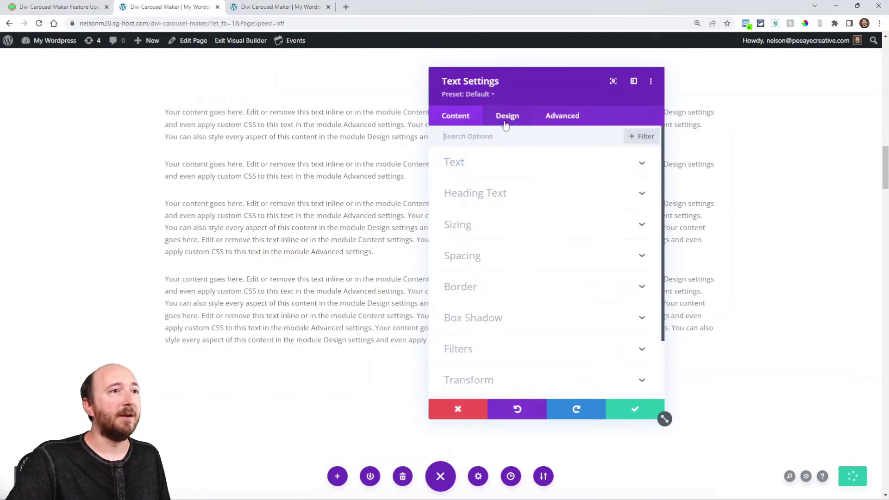
click(492, 287)
scroll(579, 295, down, 2)
scroll(602, 292, down, 2)
click(642, 286)
key(Up)
key(Up)
key(Up)
scroll(506, 277, up, 3)
scroll(482, 232, down, 3)
key(Escape)
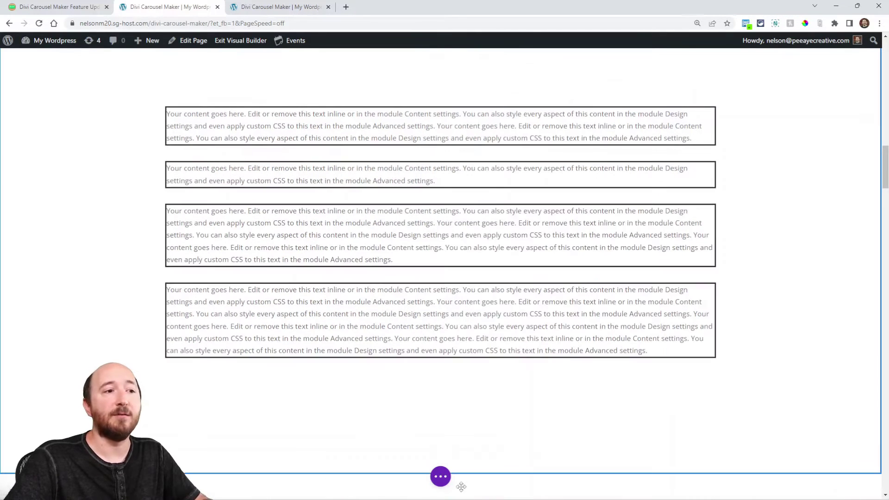
Step: Save the page with Ctrl+S
click(440, 476)
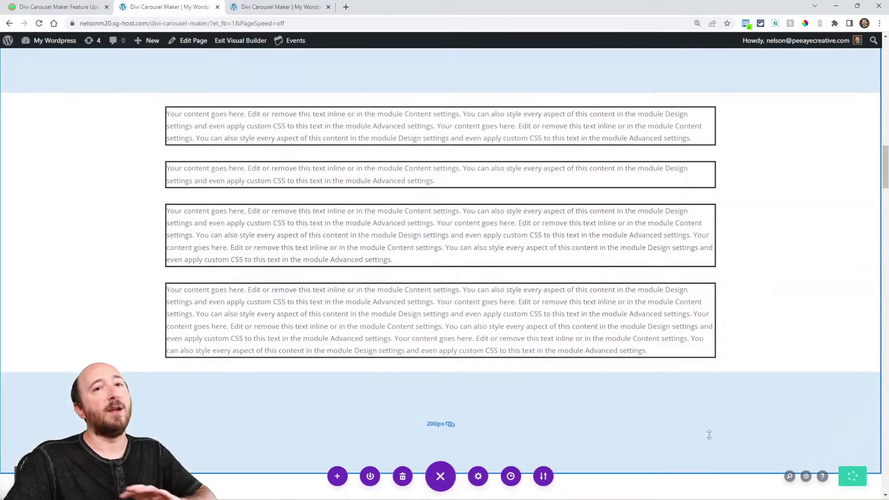
scroll(642, 400, up, 1)
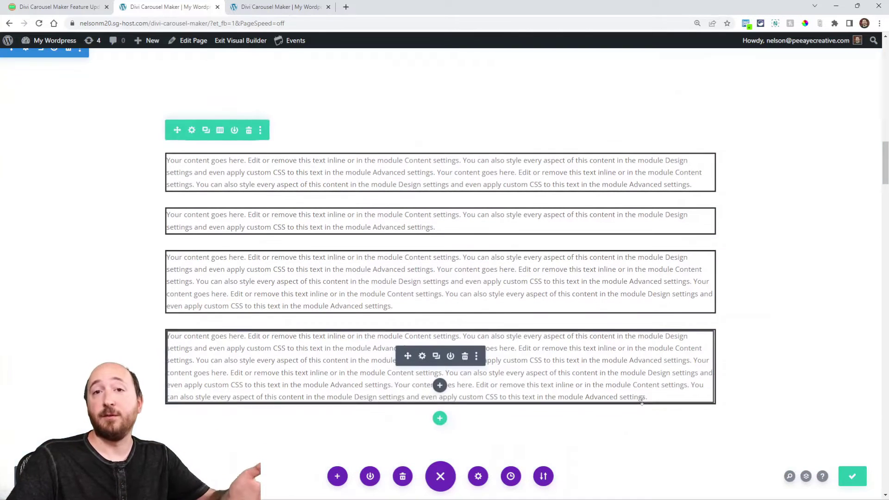
key(ctrl+s)
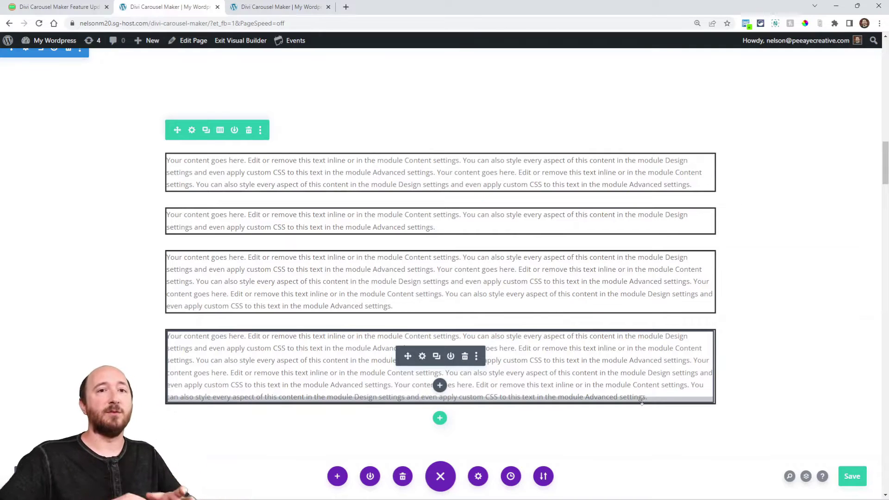
Step: Reload the live page, cycle six carousel slides to inspect the bordered cards, then return
click(256, 7)
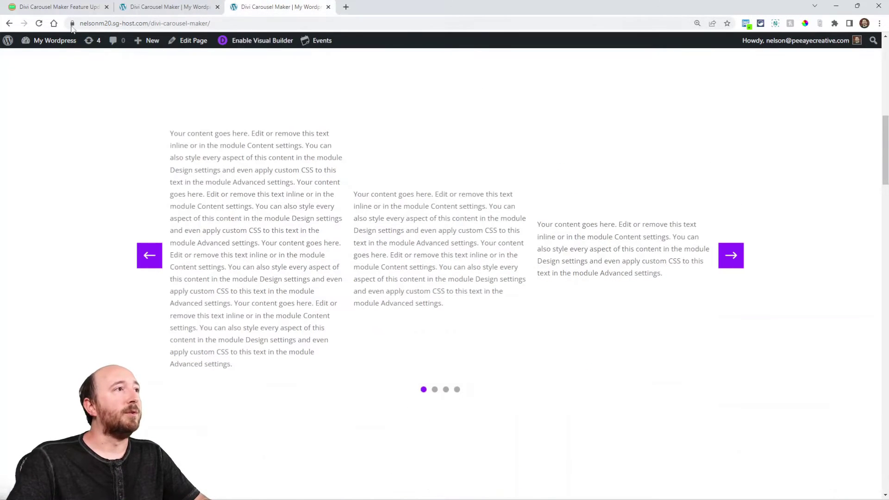
click(39, 24)
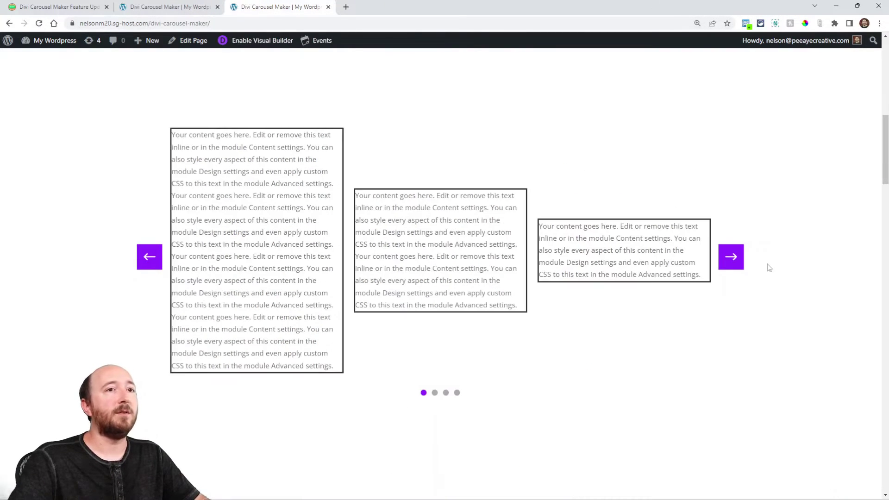
click(731, 258)
click(732, 257)
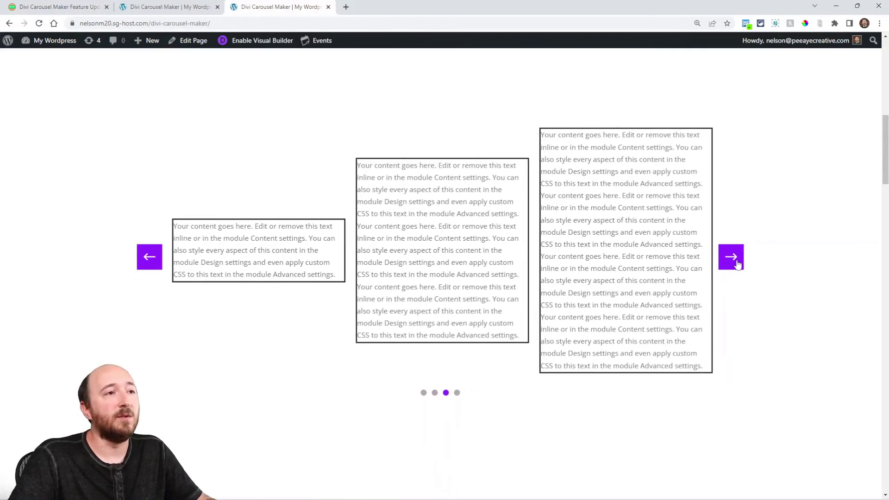
click(731, 257)
click(731, 257)
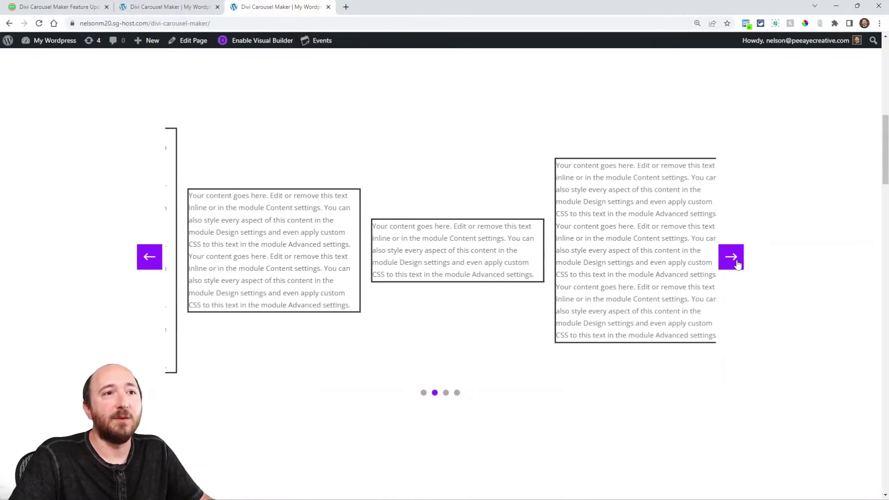
click(732, 257)
click(731, 257)
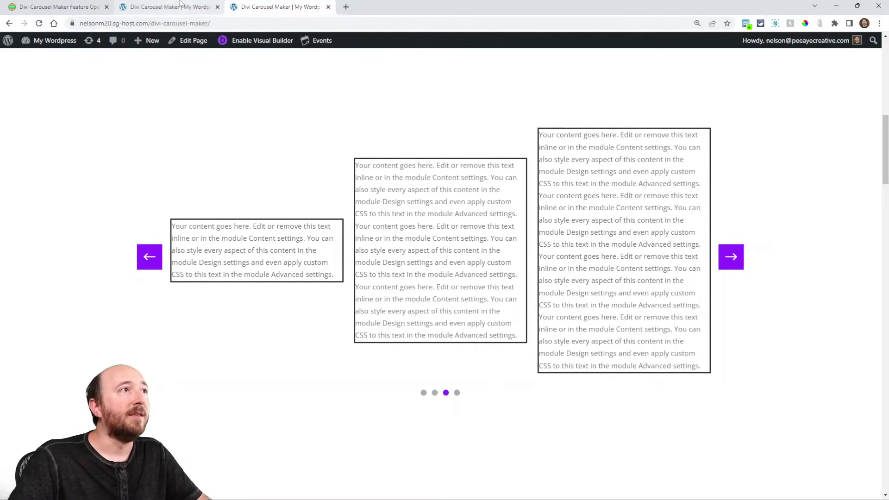
click(166, 7)
Step: Turn on Equalize Module Height, save the page, and reload the live carousel tab
click(192, 130)
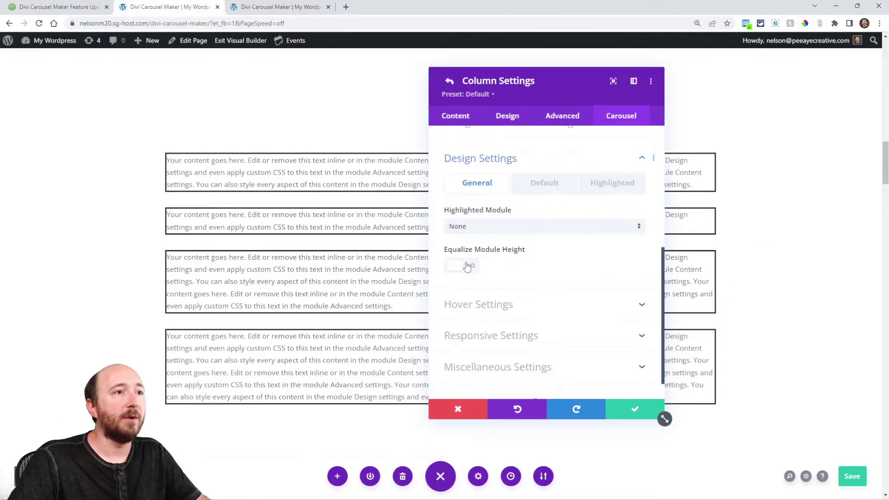
click(462, 267)
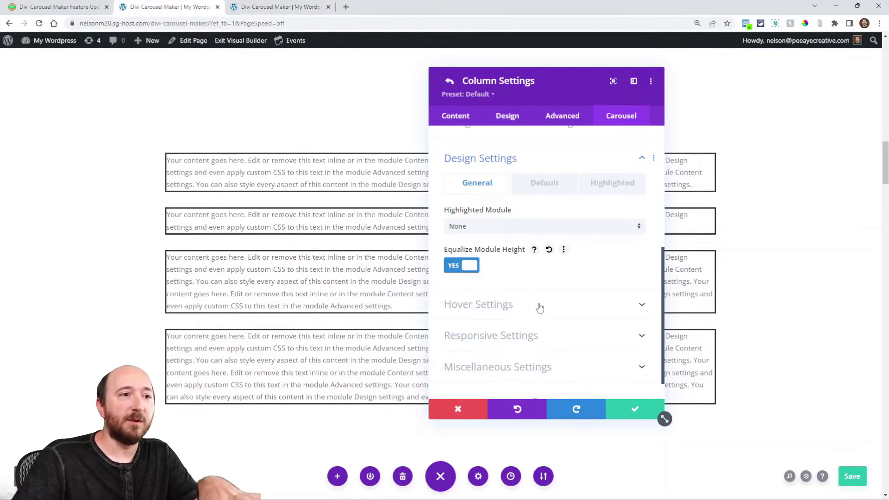
click(852, 476)
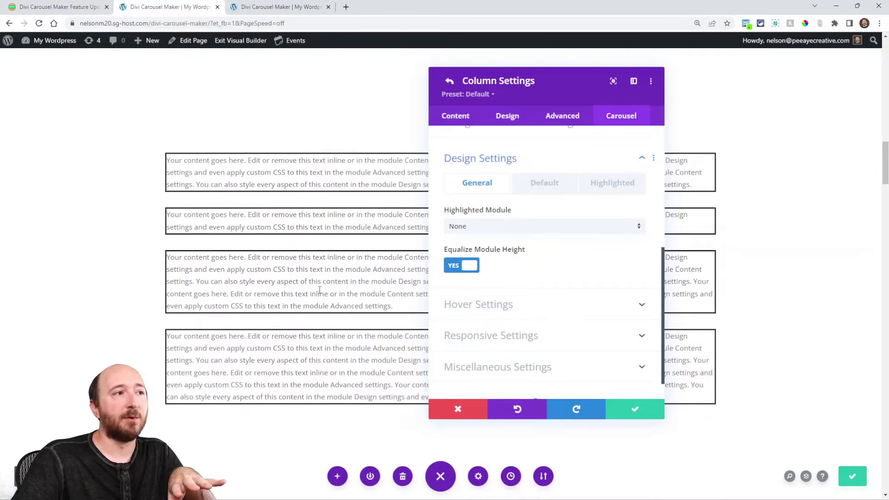
click(269, 10)
click(39, 23)
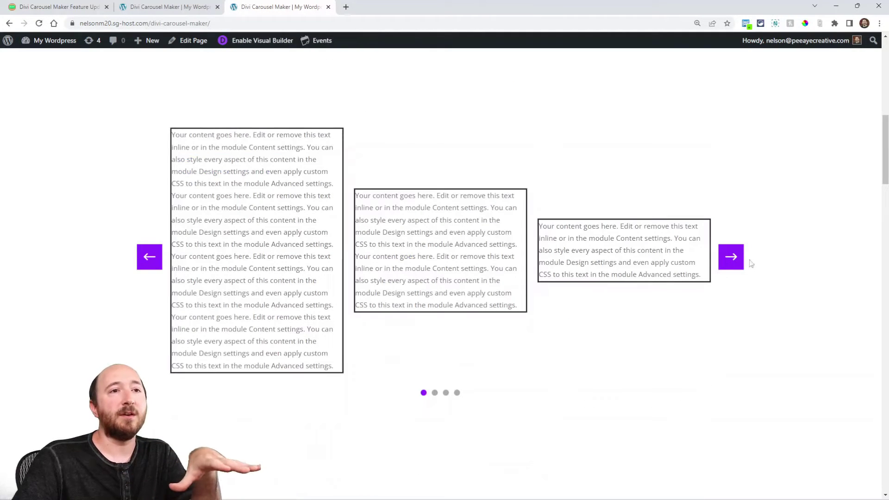
Step: Give the default carousel modules a 3px red border, save the page, and view it live
click(181, 7)
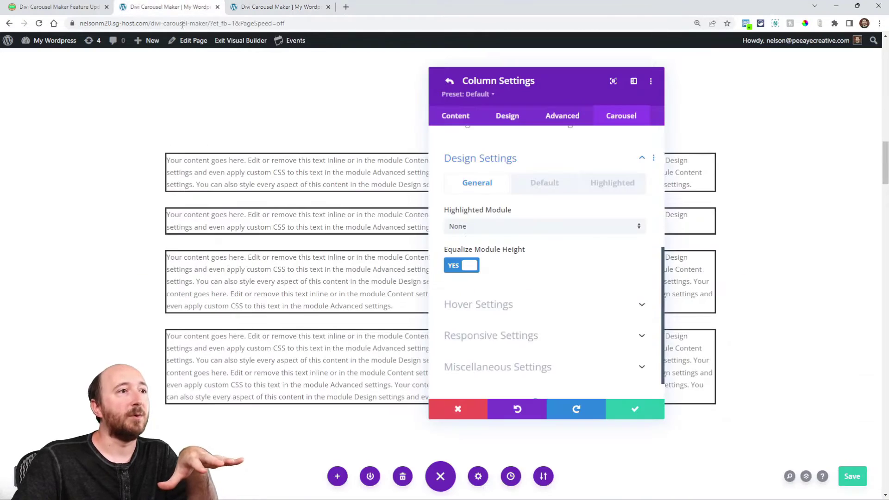
click(537, 186)
scroll(554, 264, down, 6)
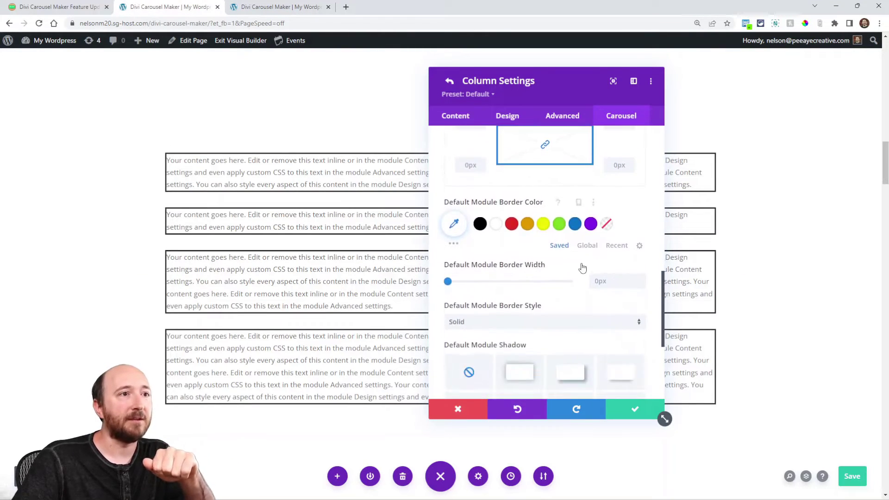
click(512, 224)
click(641, 280)
click(641, 280)
click(641, 280)
click(636, 412)
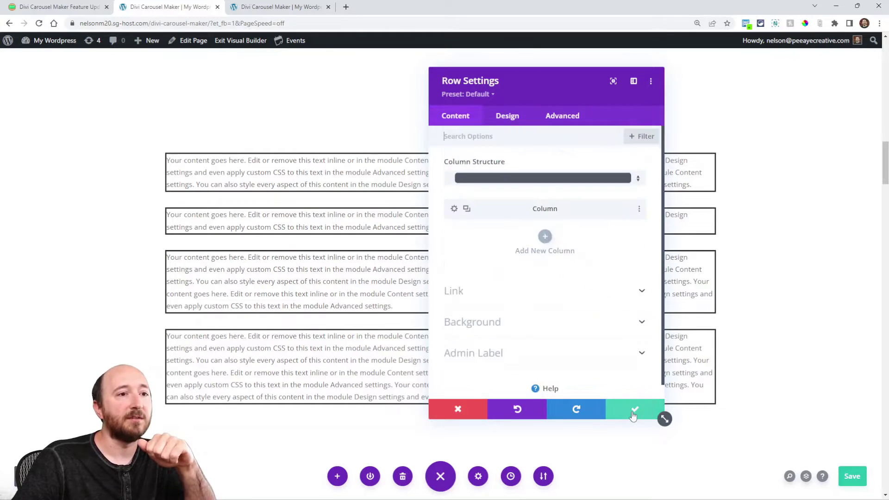
click(851, 474)
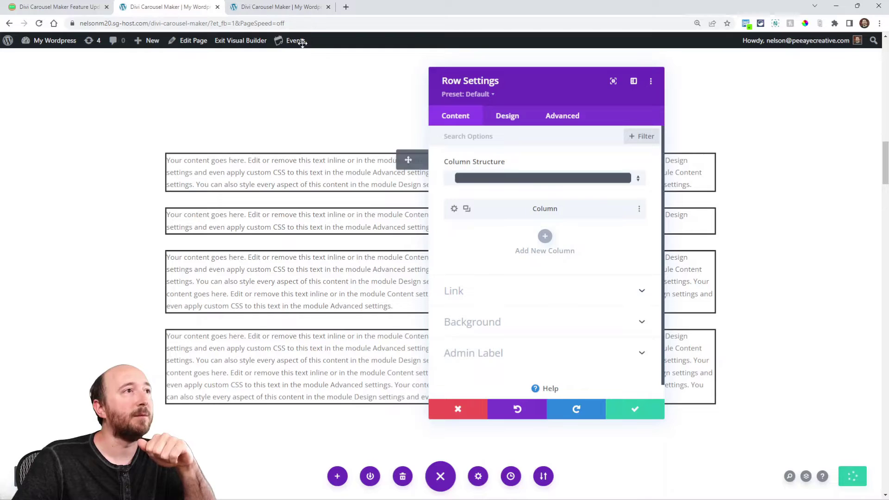
click(280, 7)
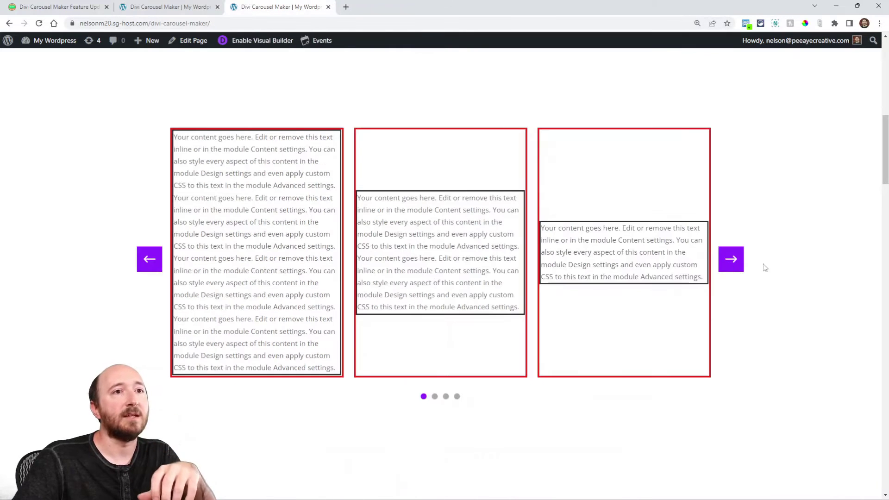
Step: Page the red-bordered, equal-height carousel through all four slides on the front end, then return to Column Settings
click(732, 260)
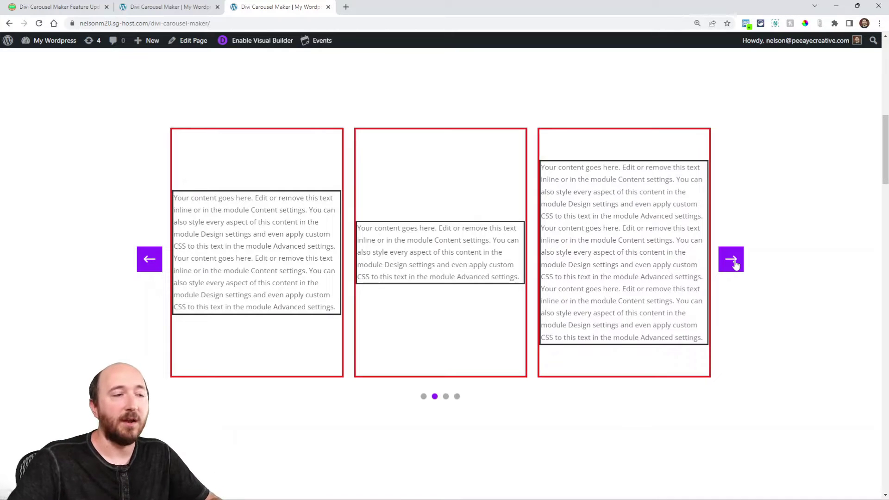
click(735, 262)
click(735, 262)
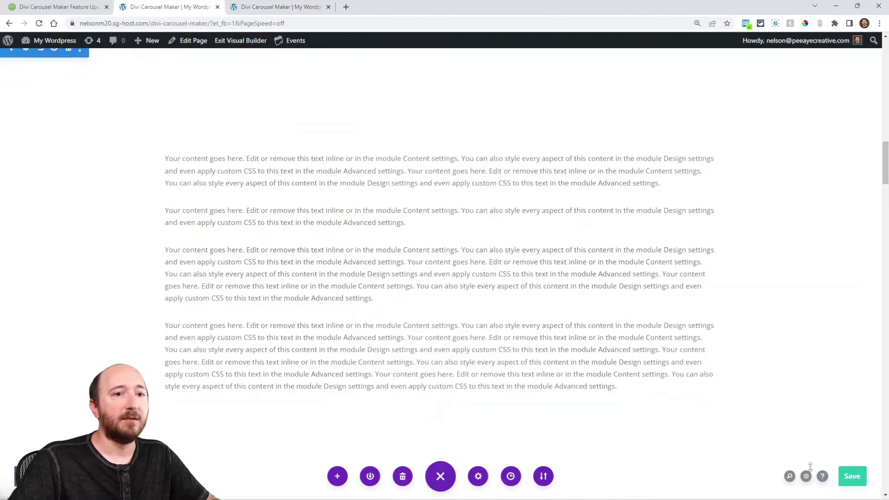
click(284, 7)
click(735, 262)
click(735, 263)
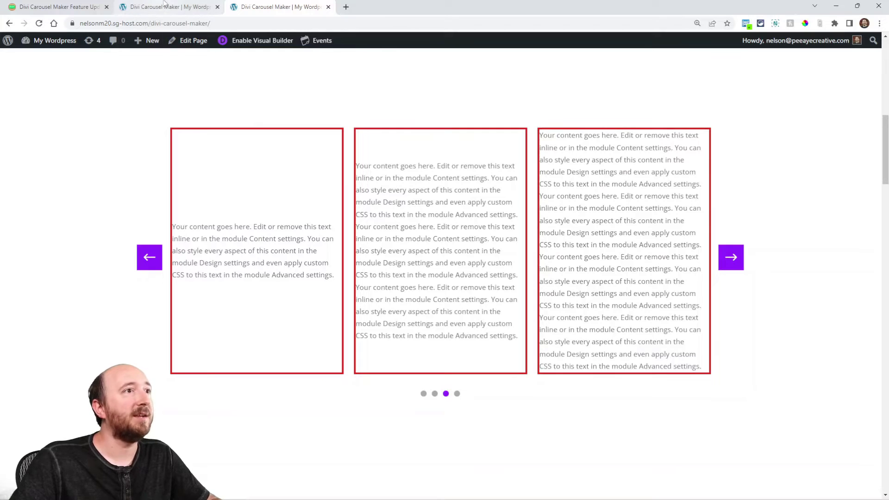
click(737, 260)
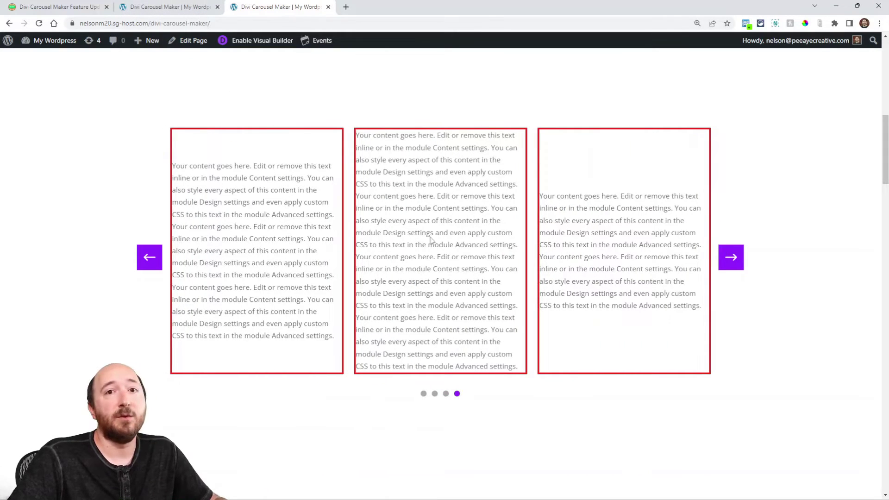
click(165, 7)
Step: Set the carousel's Module Vertical Align to Top in General Settings
scroll(503, 278, down, 2)
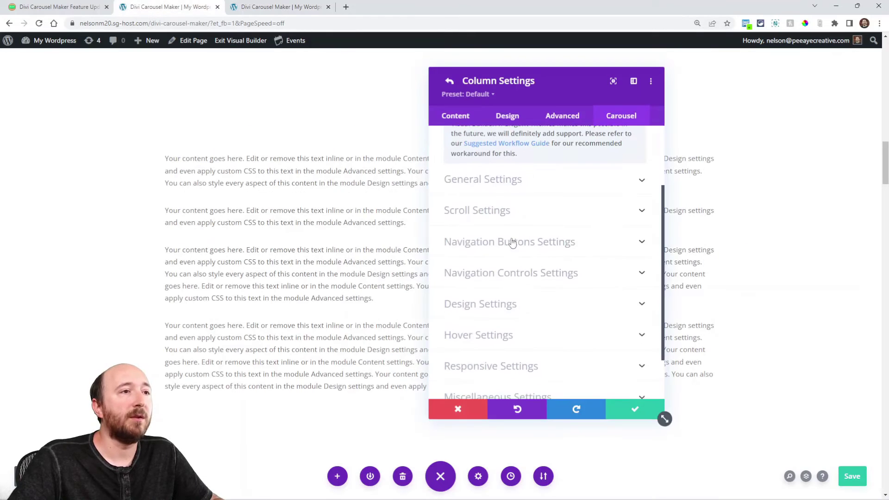
click(488, 181)
scroll(551, 306, down, 5)
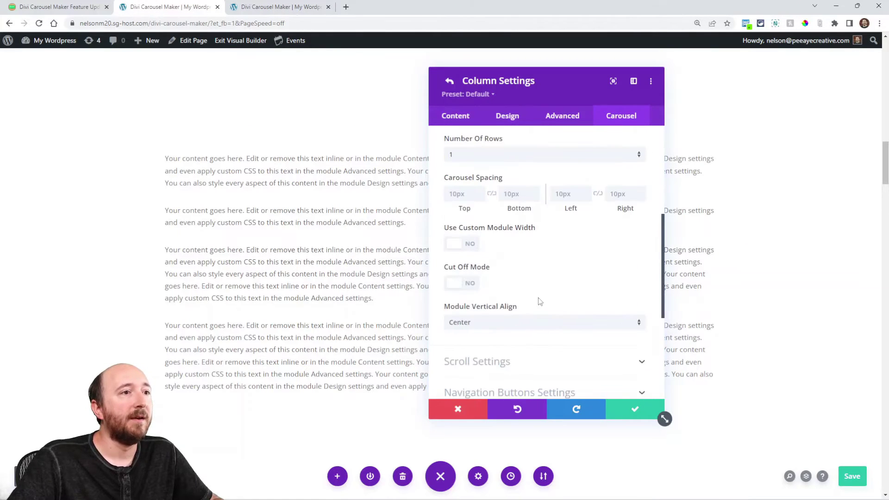
click(472, 329)
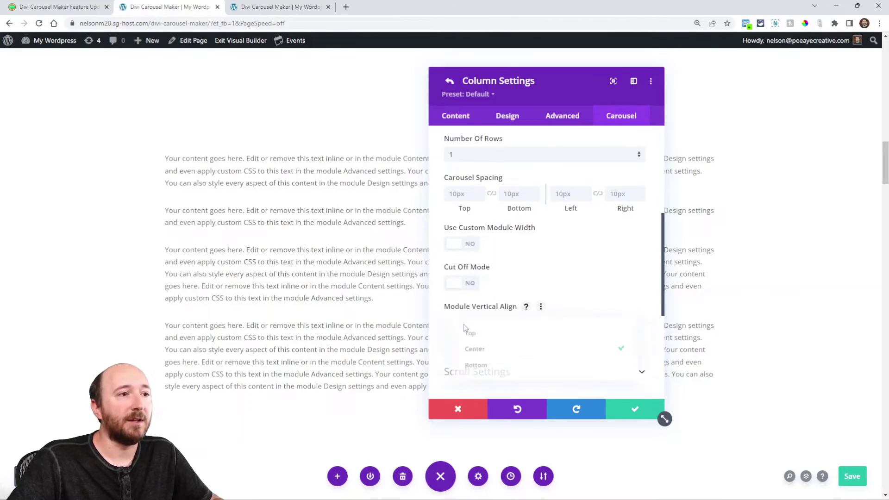
click(472, 336)
Step: Give carousel modules 30px padding on all four sides under Design > Default
scroll(503, 345, down, 3)
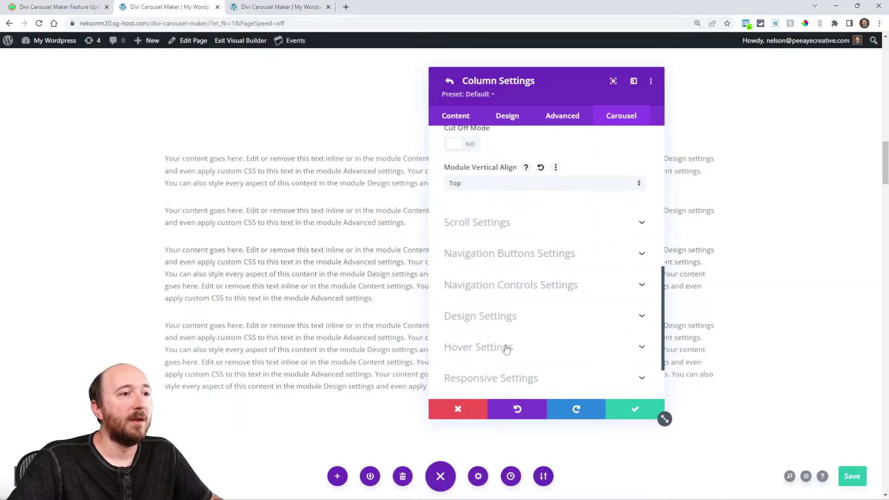
click(475, 317)
scroll(502, 317, down, 4)
scroll(548, 265, up, 3)
click(537, 277)
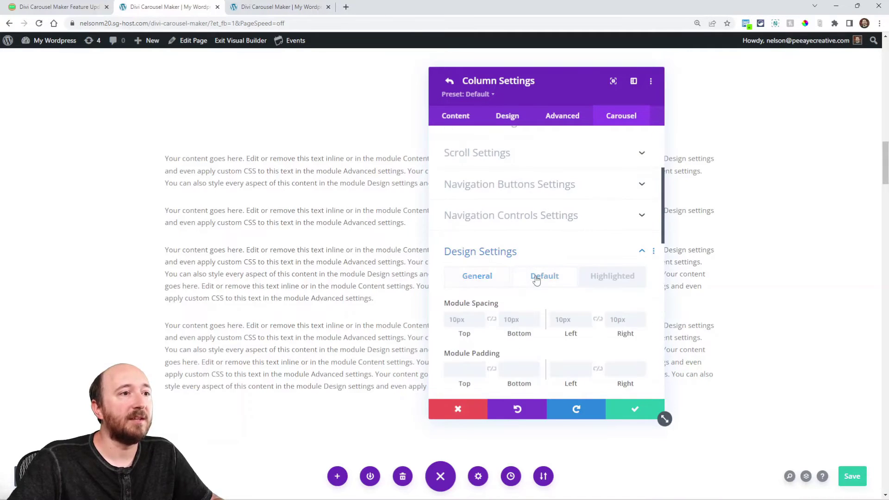
scroll(468, 278, down, 2)
click(465, 277)
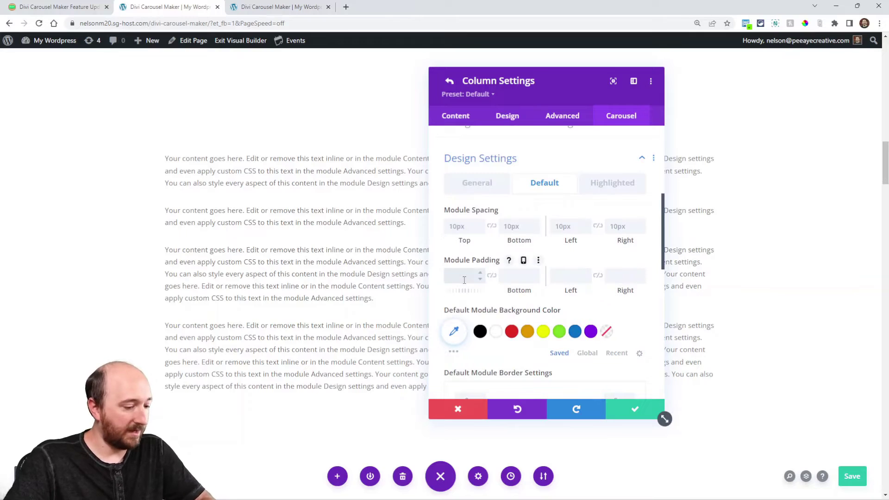
click(492, 275)
click(598, 276)
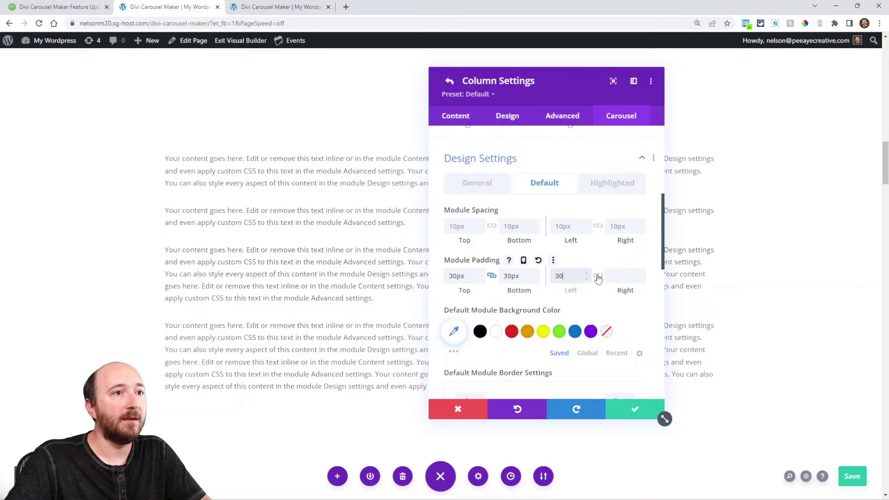
Step: Cycle through the live carousel to check the 30px padding, then return to the feature-update article
key(ctrl+Tab)
click(726, 304)
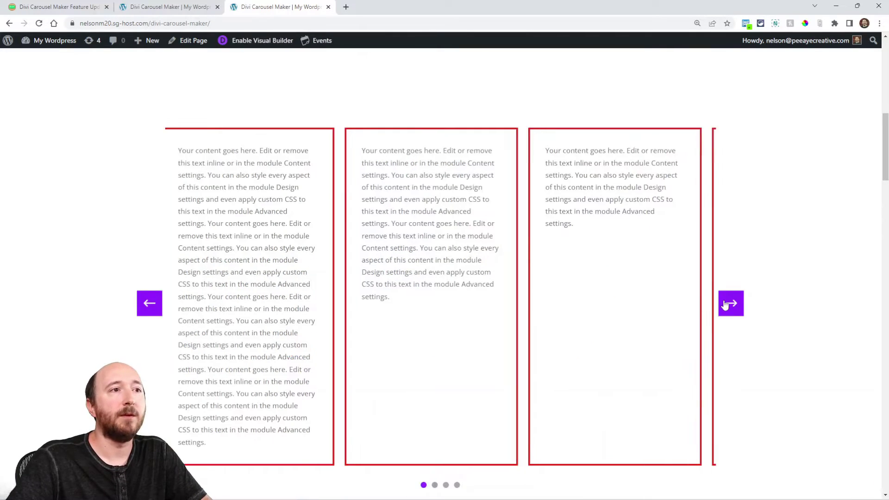
click(726, 304)
click(726, 305)
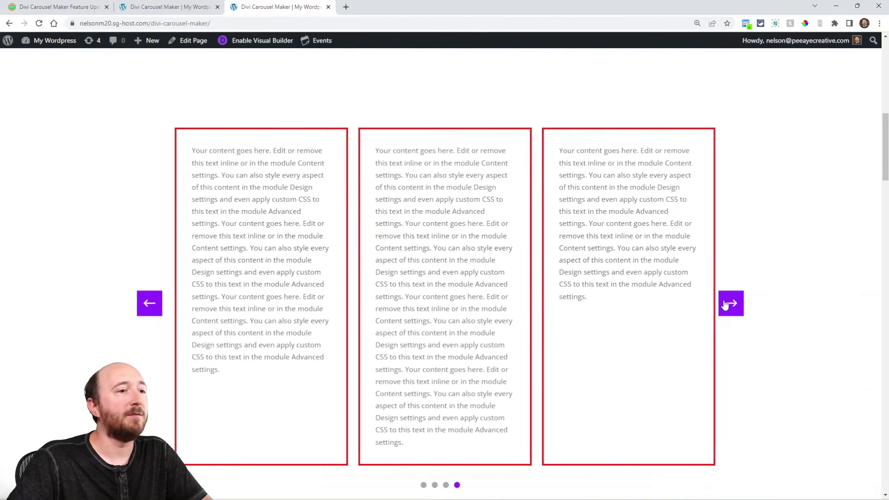
click(731, 306)
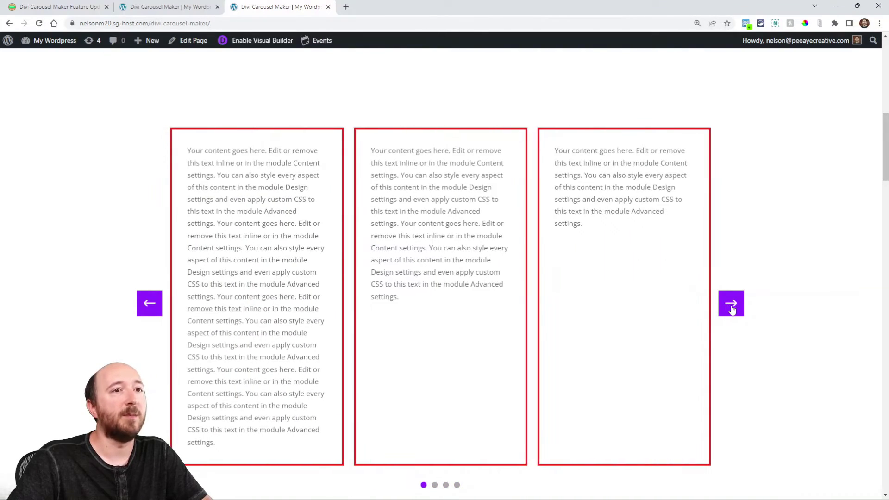
click(67, 8)
scroll(357, 257, up, 3)
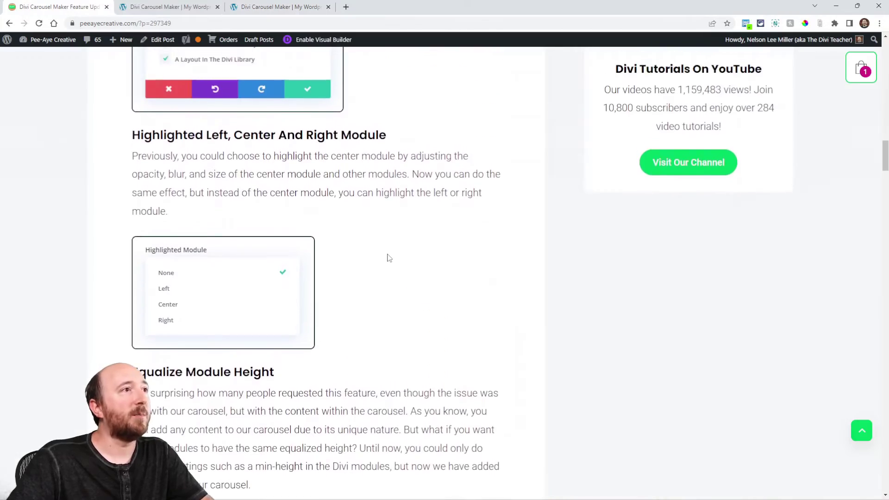
scroll(252, 178, down, 5)
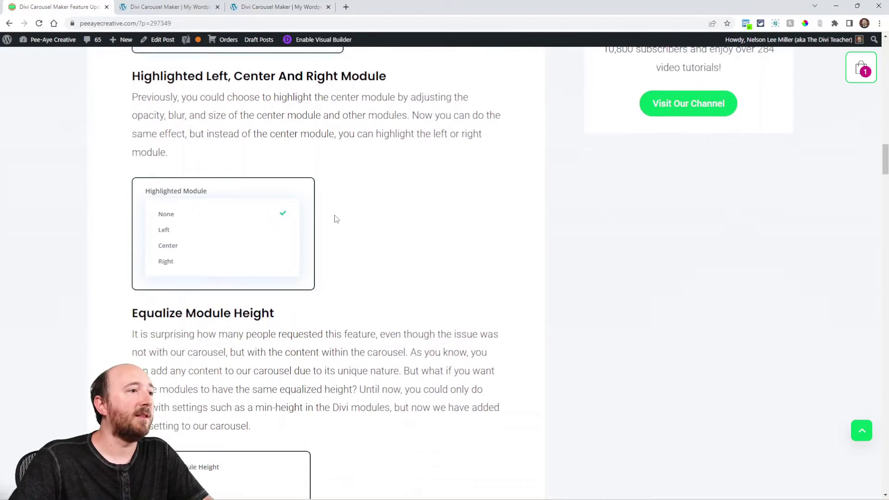
scroll(285, 195, down, 6)
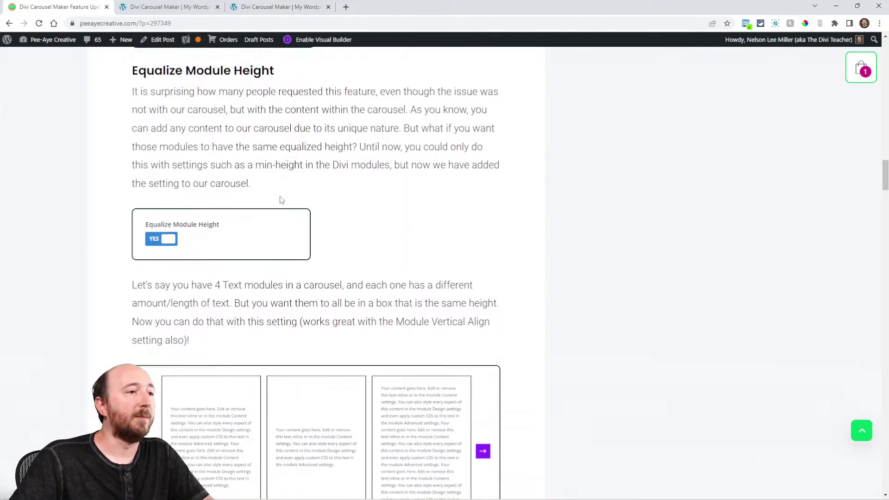
scroll(260, 243, down, 7)
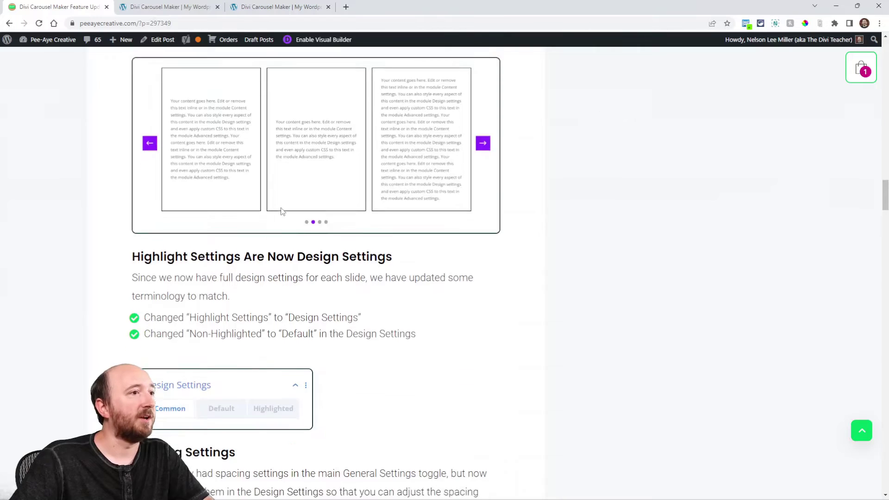
scroll(287, 190, down, 1)
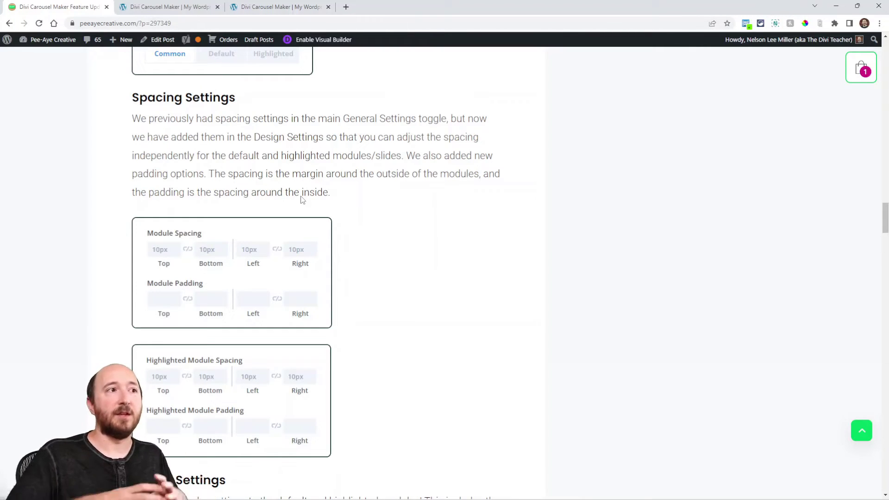
click(160, 7)
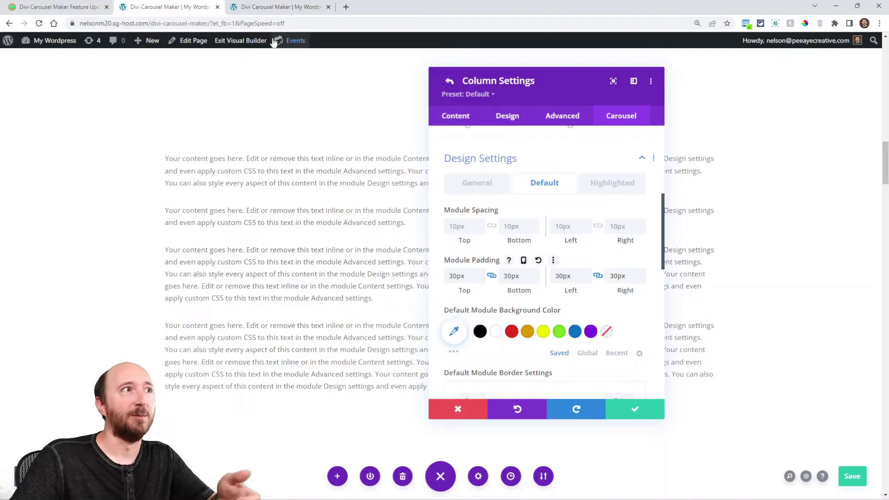
click(273, 6)
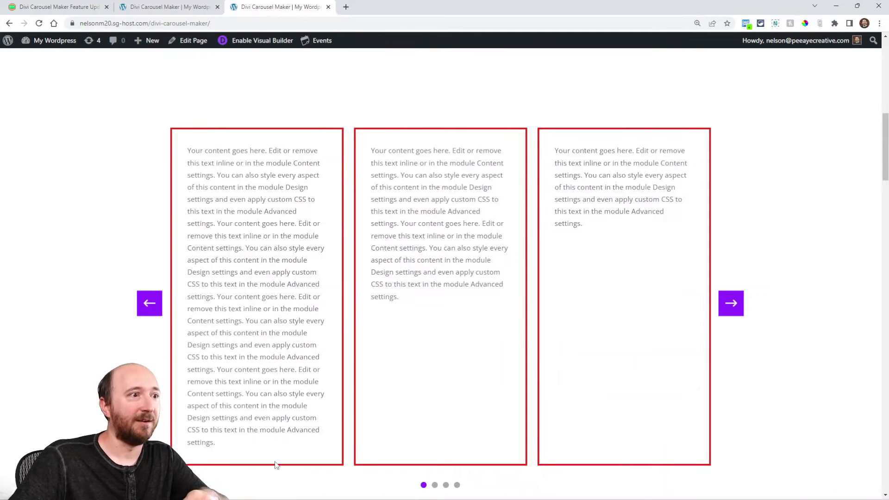
key(ctrl+1)
Step: Scroll the article down to the Support For Specialty Sections heading and example image
scroll(279, 188, down, 10)
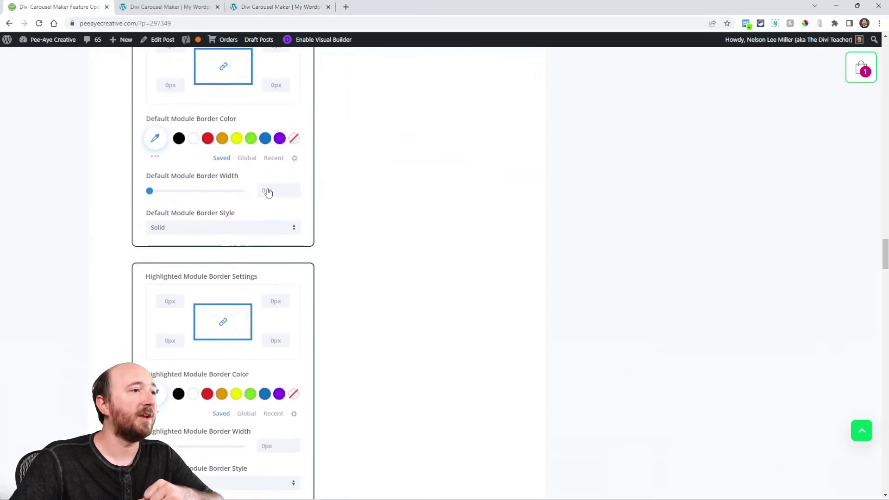
scroll(279, 188, down, 2)
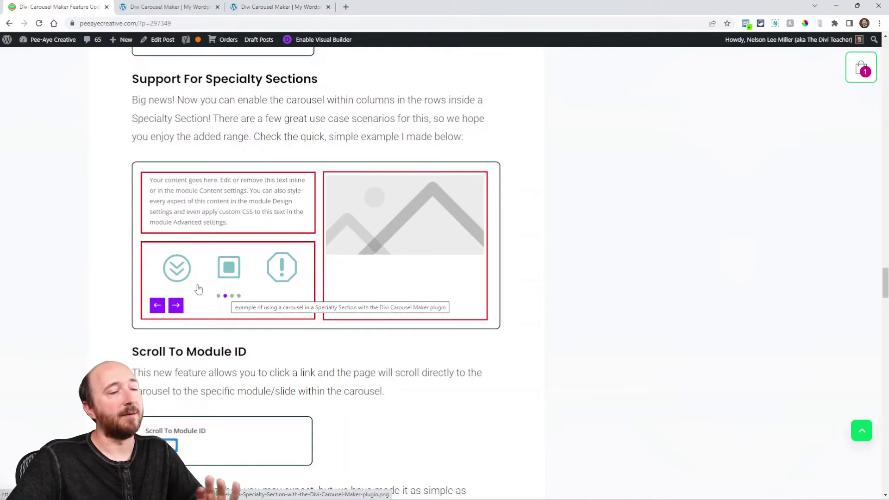
Step: Add a specialty section with the first layout to the page
key(ctrl+Tab)
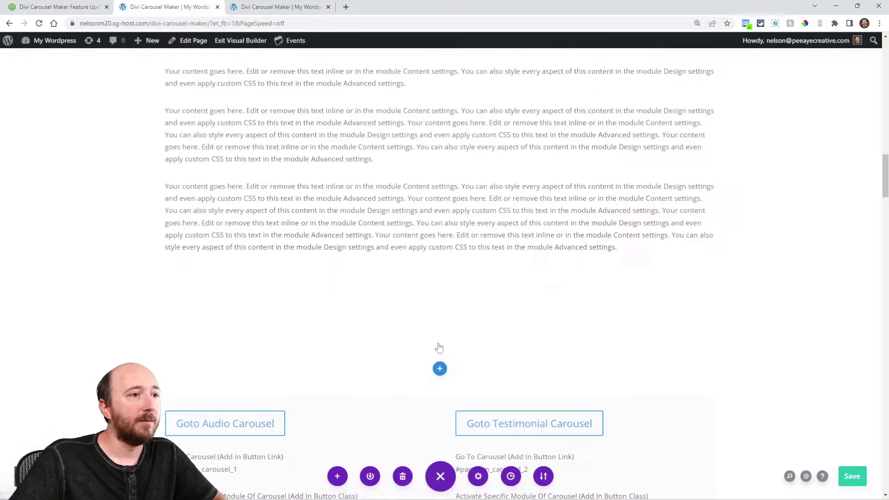
click(439, 369)
click(435, 334)
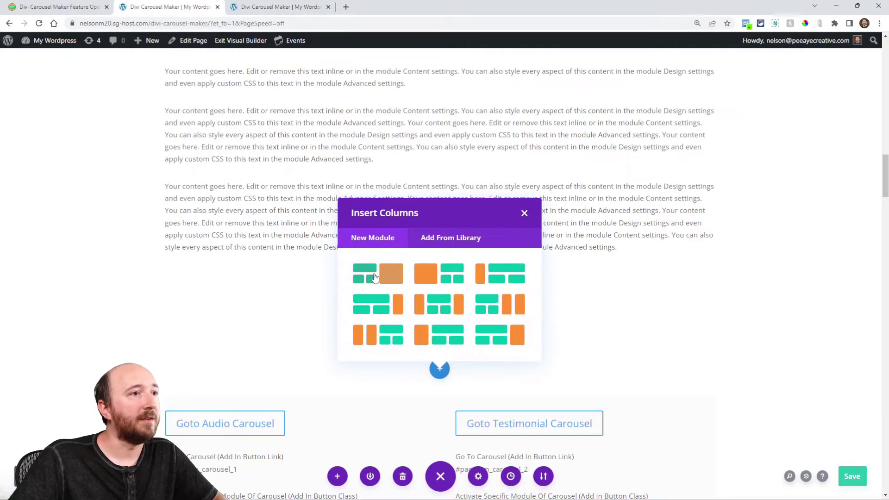
click(371, 281)
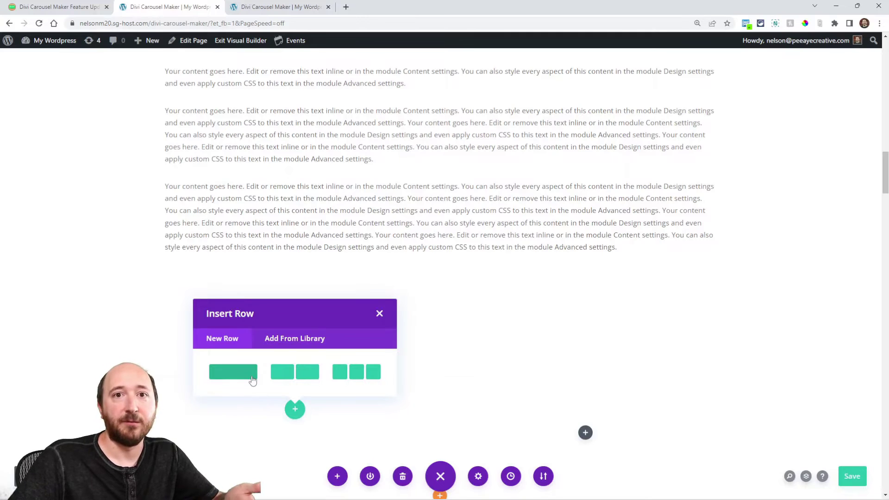
Step: Put a Text module in a left-column row and an Image module in the right column
click(233, 372)
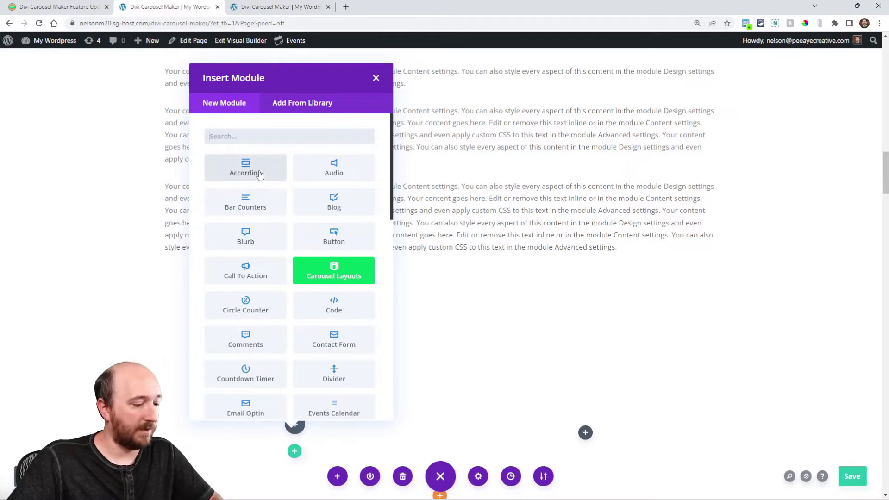
text(text)
click(221, 175)
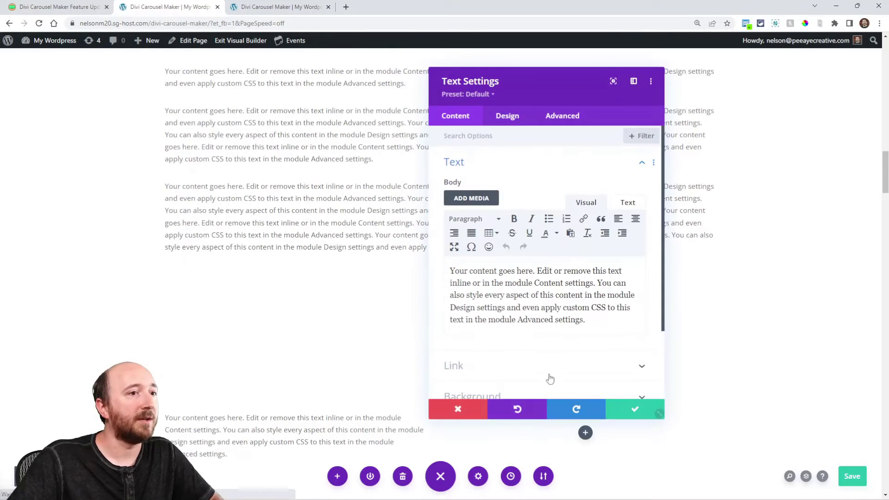
click(660, 412)
scroll(585, 296, down, 3)
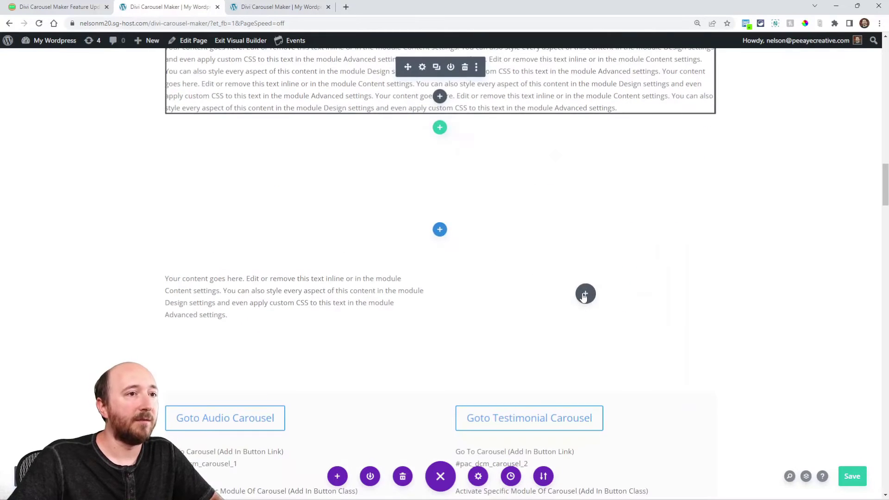
click(584, 295)
click(527, 199)
Step: Add a single-column row with a Blurb module, then insert an Icon module
click(294, 337)
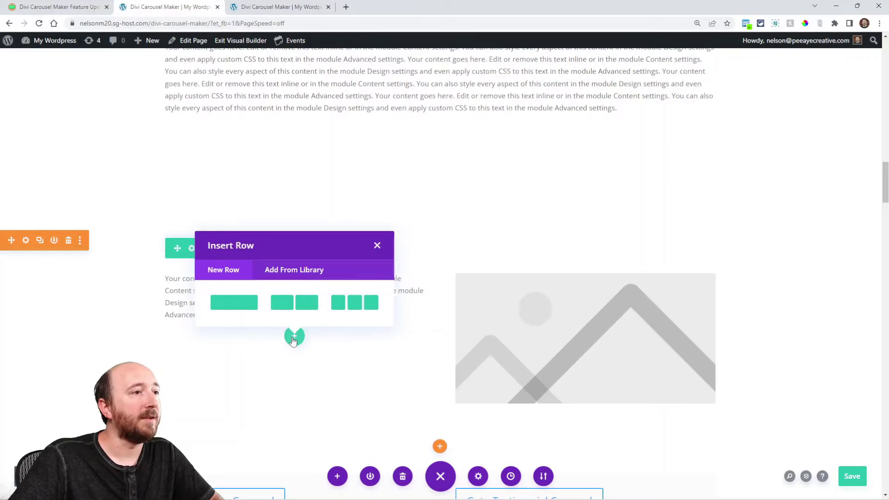
click(239, 314)
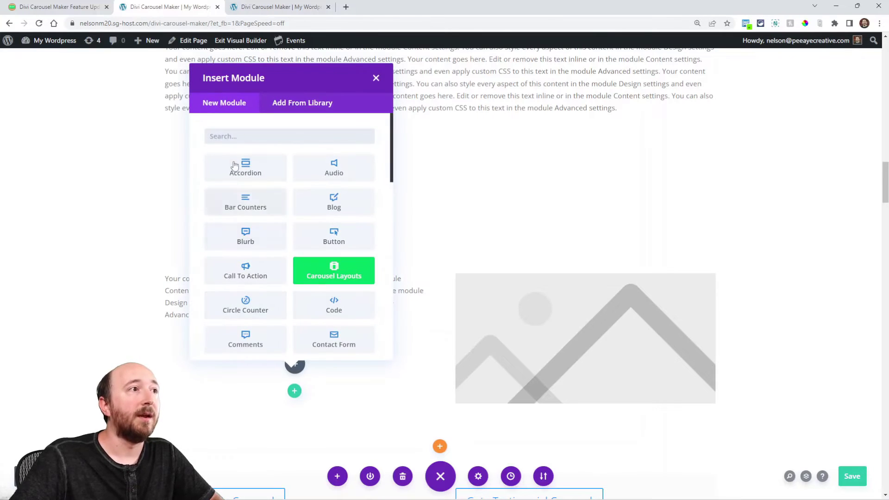
click(245, 238)
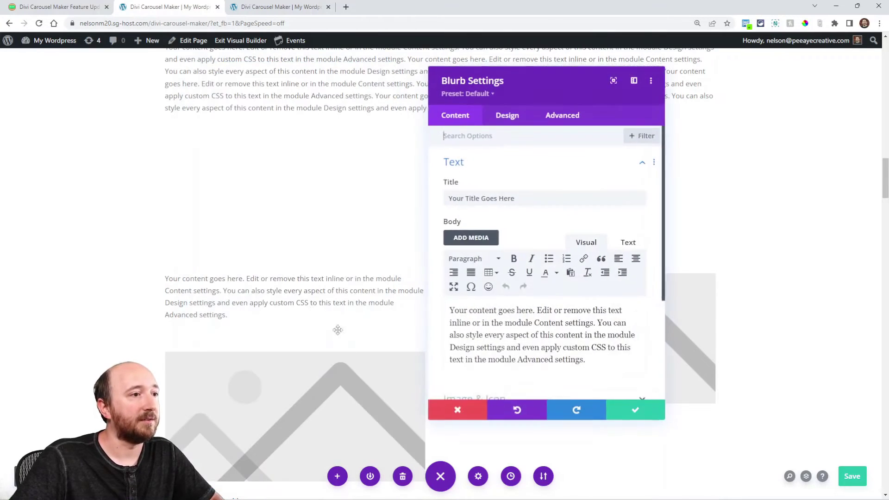
click(625, 410)
scroll(325, 260, down, 4)
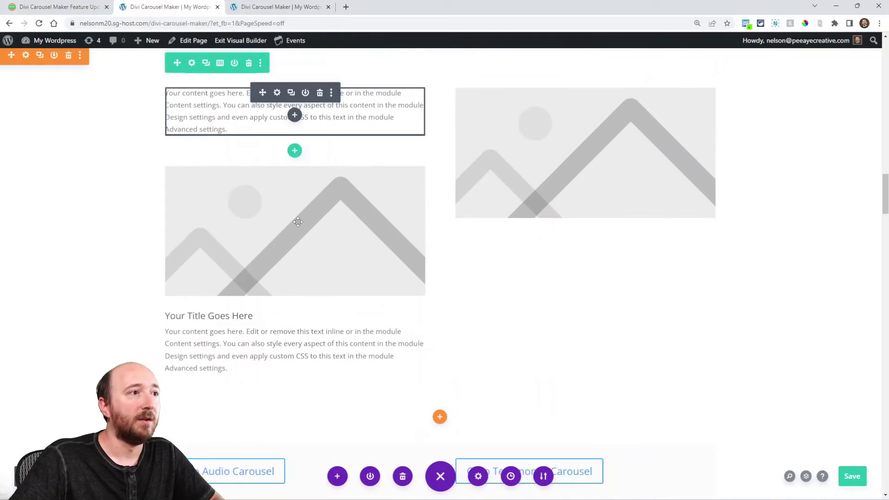
click(295, 179)
text(ico)
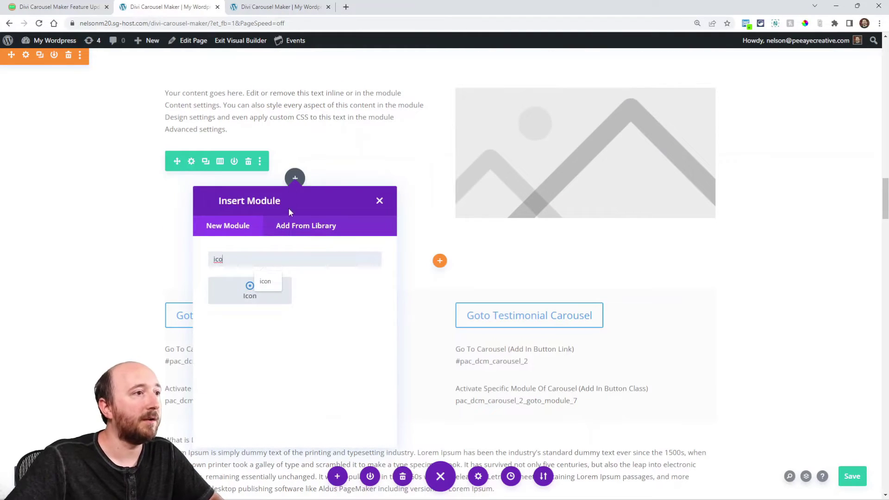
click(231, 299)
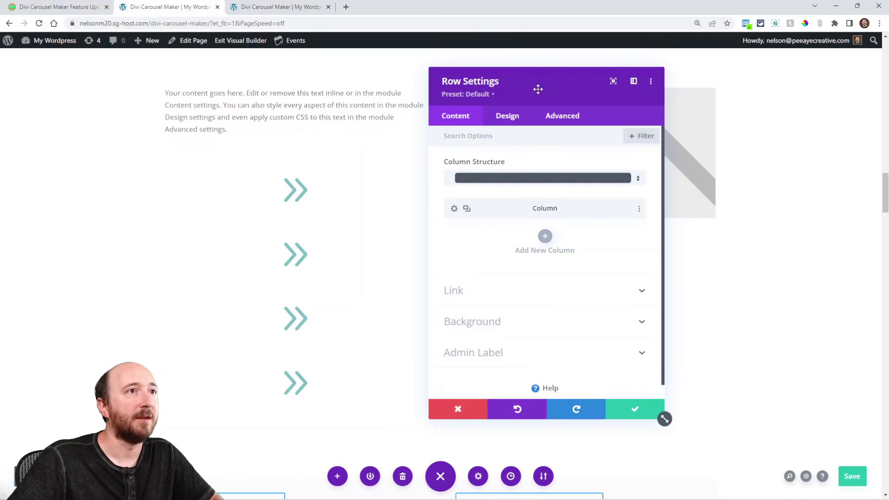
Step: Enable Make This Column A Carousel in the icon column's Carousel settings
drag(499, 102, 615, 110)
click(569, 218)
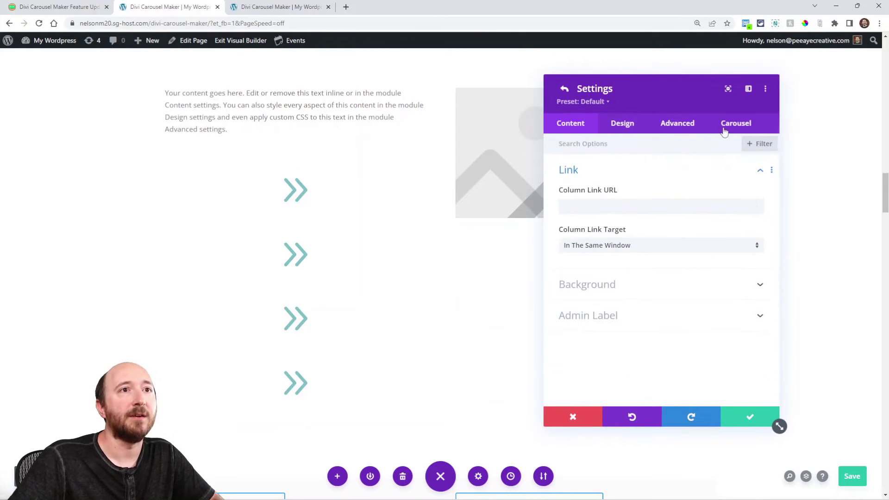
click(735, 124)
click(590, 284)
click(584, 319)
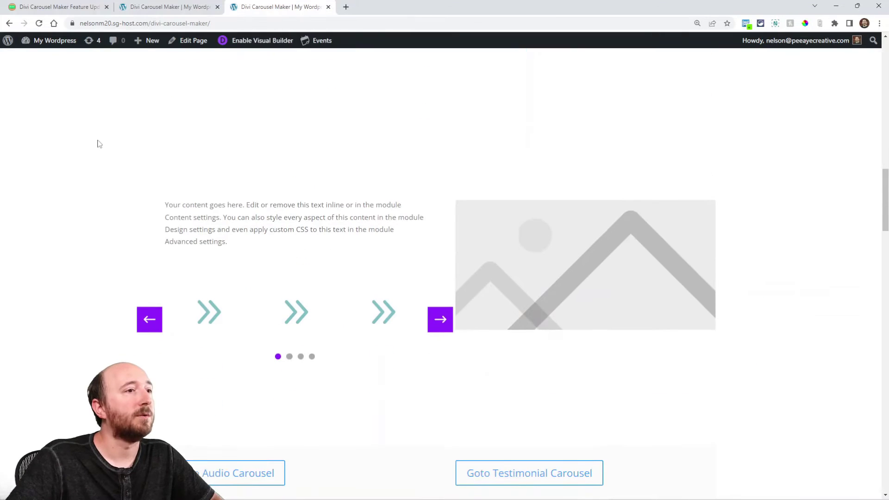
Step: Advance the front-end icon carousel to its fourth and last slide of chevrons
scroll(99, 144, down, 1)
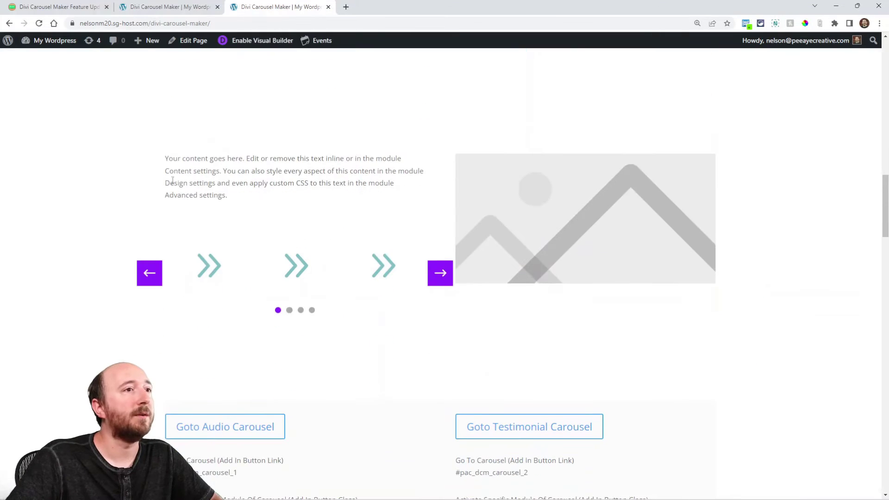
click(442, 275)
click(442, 275)
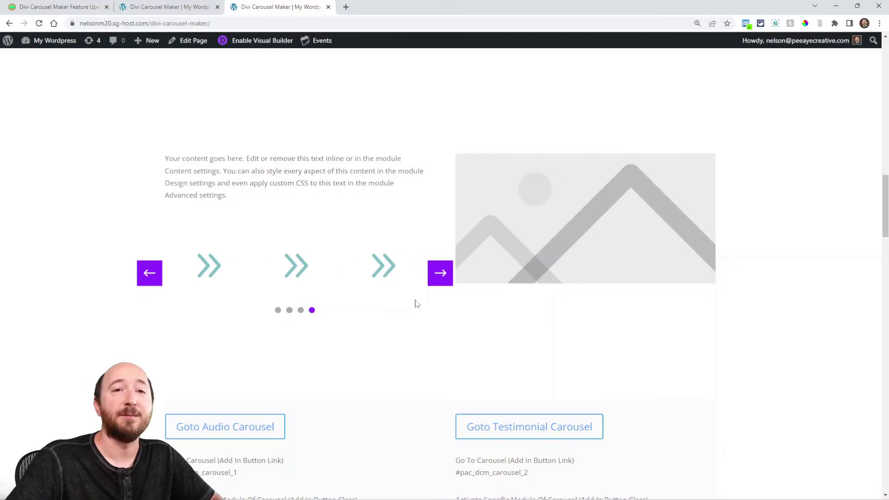